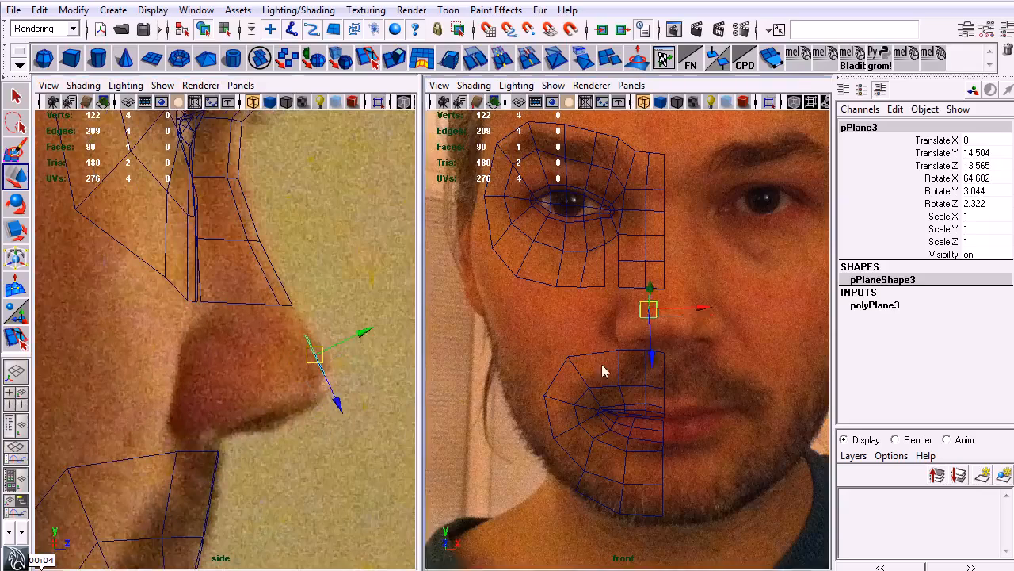
# Step: Move the small nose plane sideways to the face's centre line, at Translate X of about 0.374
pyautogui.moveTo(693, 290); pyautogui.dragTo(719, 313)
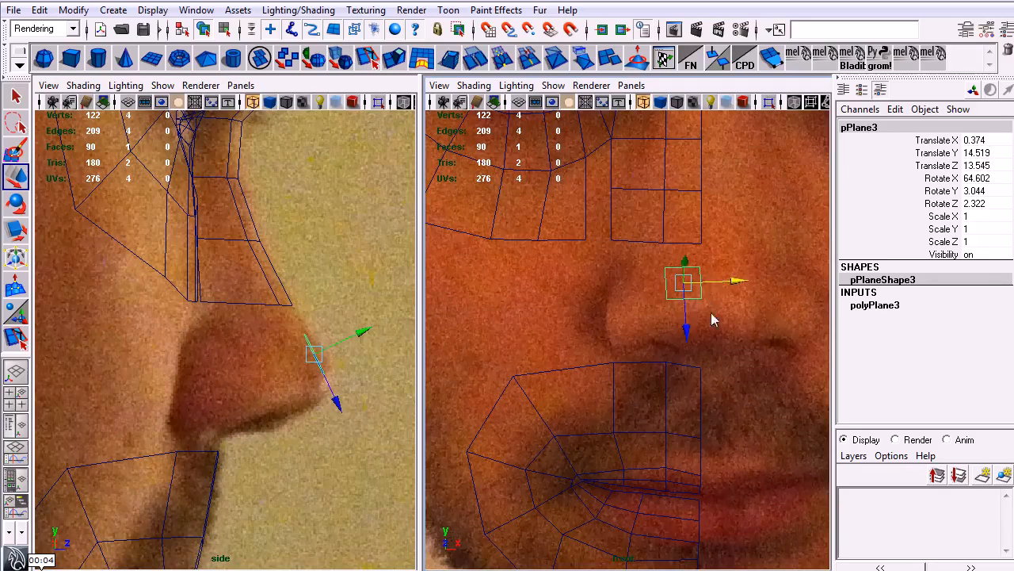
pyautogui.press('q')
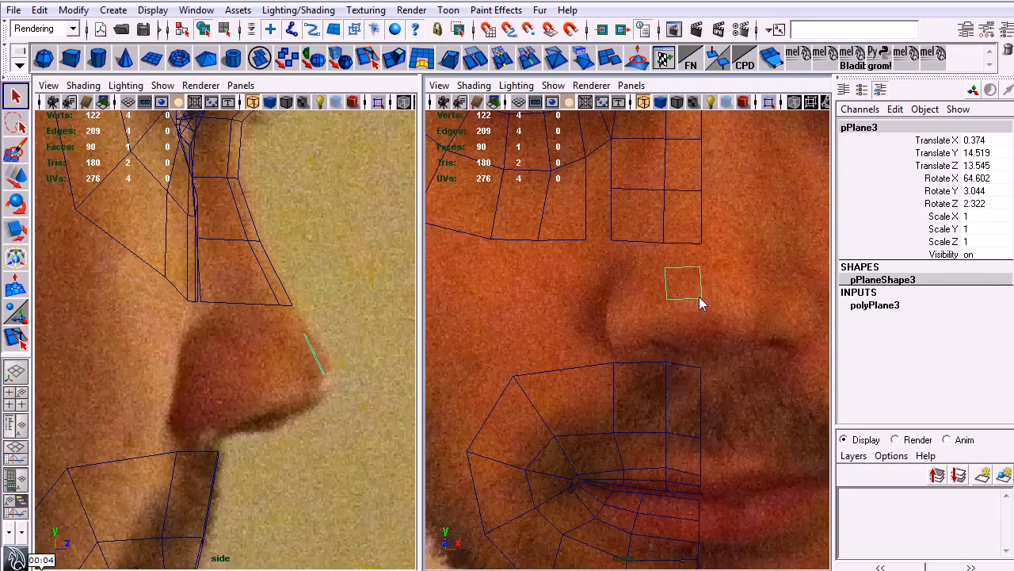
pyautogui.moveTo(699, 297); pyautogui.dragTo(663, 295, button='right')
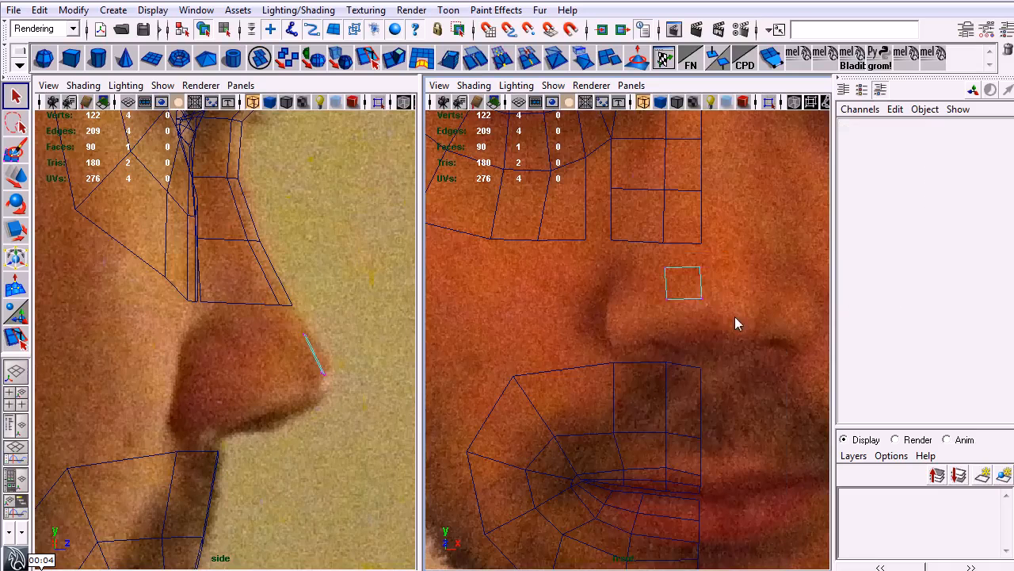
pyautogui.moveTo(700, 264); pyautogui.dragTo(700, 263)
pyautogui.press('w')
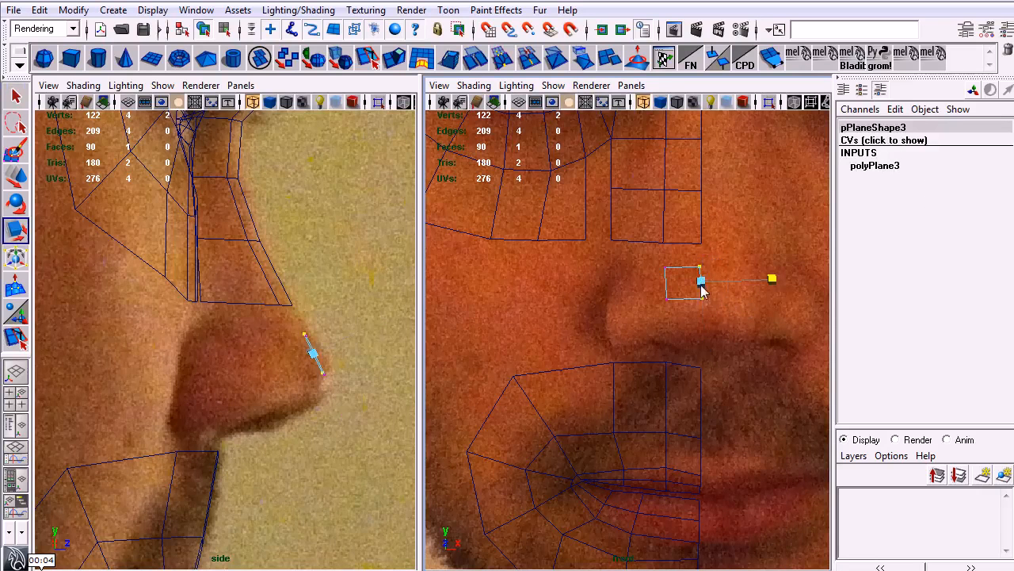
pyautogui.press('q')
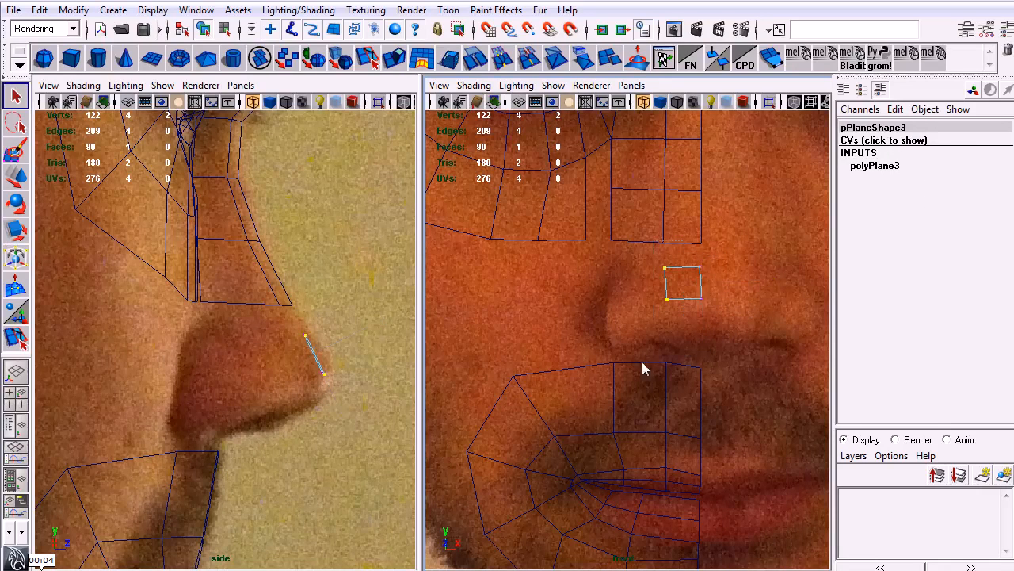
pyautogui.click(204, 30)
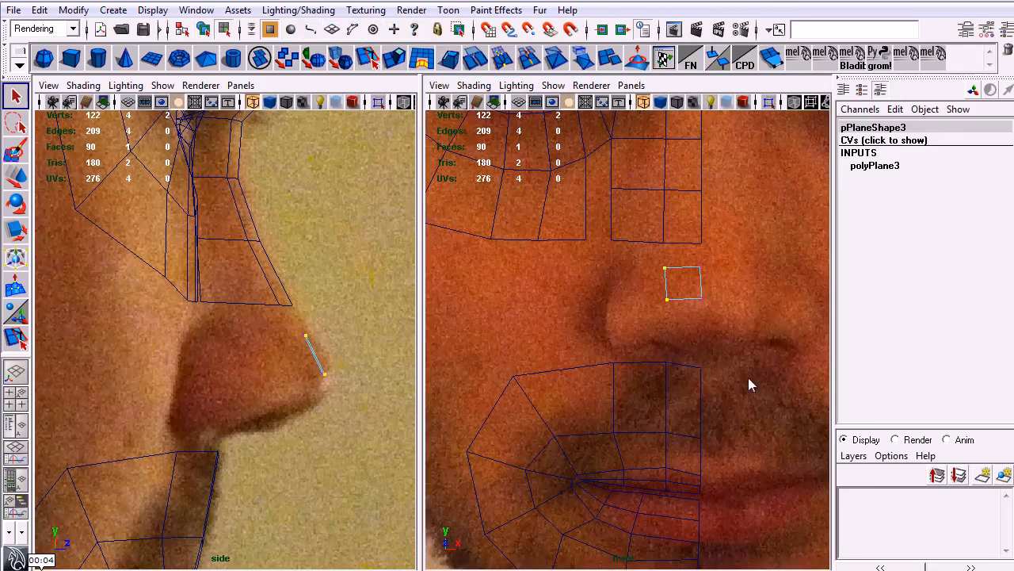
pyautogui.scroll(-2, 719, 337)
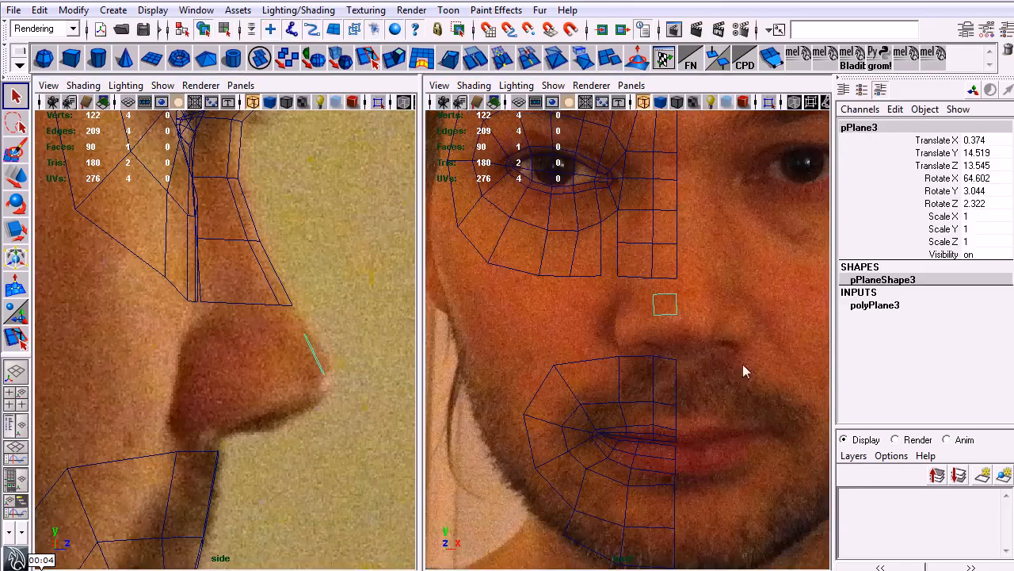
# Step: Set the nose plane's Rotate Y to 0
pyautogui.scroll(2, 686, 370)
pyautogui.press('e')
pyautogui.scroll(1, 733, 377)
pyautogui.click(974, 191)
pyautogui.write('0')
pyautogui.press('Tab')
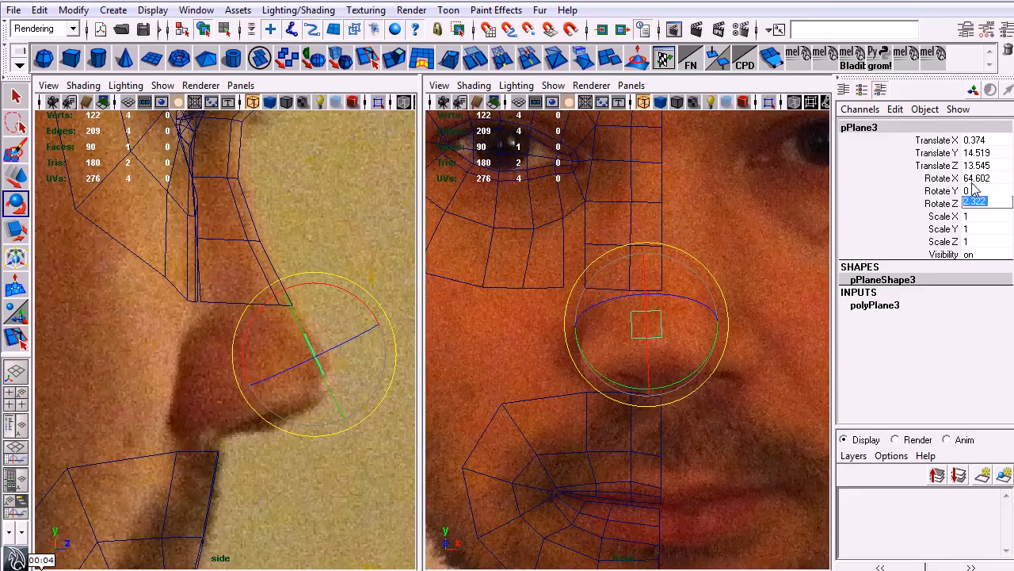
# Step: Move the nose plane's two outer vertices back into the face in the side view
pyautogui.scroll(3, 618, 362)
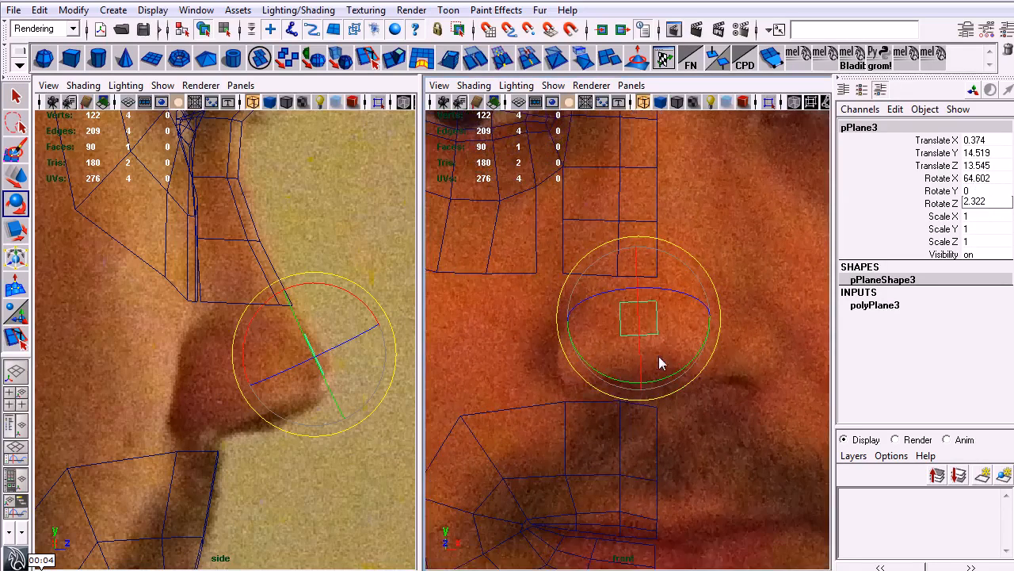
pyautogui.press('q')
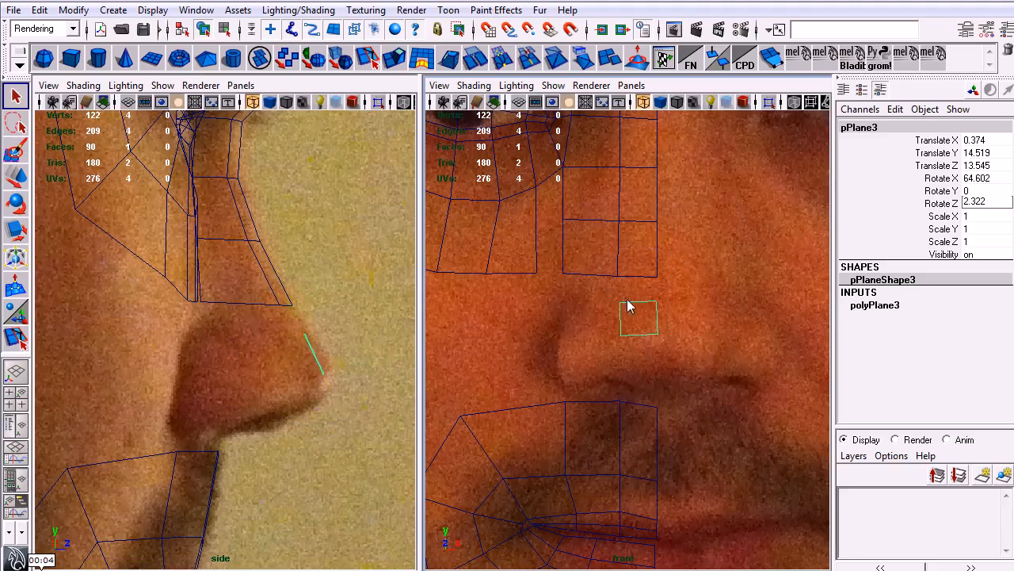
pyautogui.moveTo(583, 299); pyautogui.dragTo(583, 302, button='right')
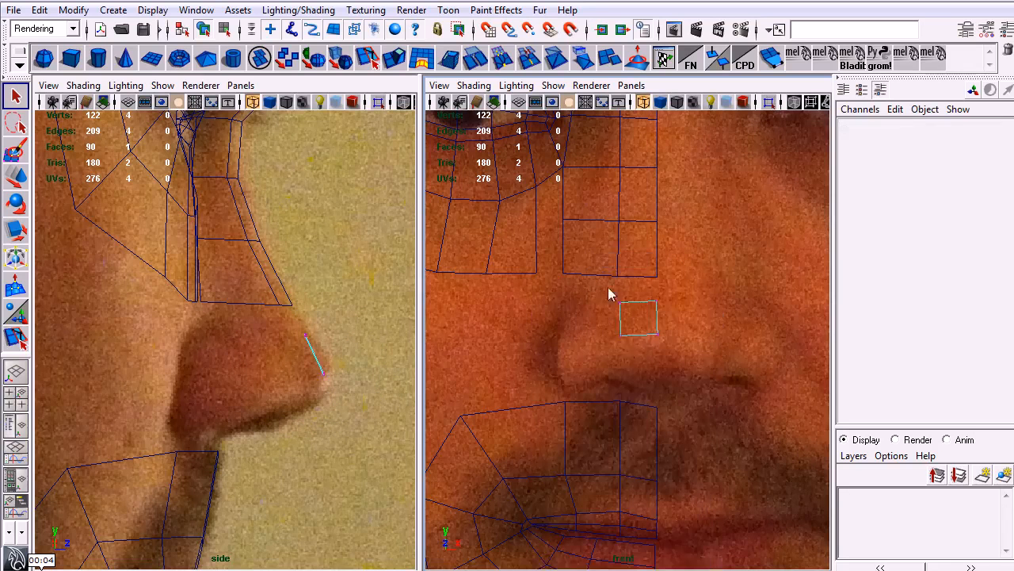
pyautogui.moveTo(608, 286); pyautogui.dragTo(633, 363)
pyautogui.press('w')
pyautogui.moveTo(313, 358); pyautogui.dragTo(290, 353)
# Step: Adjust the nose plane's two inner vertices sideways along the face's centre line in the front view
pyautogui.press('q')
pyautogui.moveTo(644, 288); pyautogui.dragTo(672, 353)
pyautogui.press('w')
pyautogui.moveTo(661, 315); pyautogui.dragTo(661, 318)
pyautogui.press('q')
# Step: Extrude the nose plane's bottom edge down and back under the nose to where it meets the upper lip
pyautogui.moveTo(648, 341); pyautogui.dragTo(644, 309, button='right')
pyautogui.moveTo(645, 340); pyautogui.dragTo(643, 349)
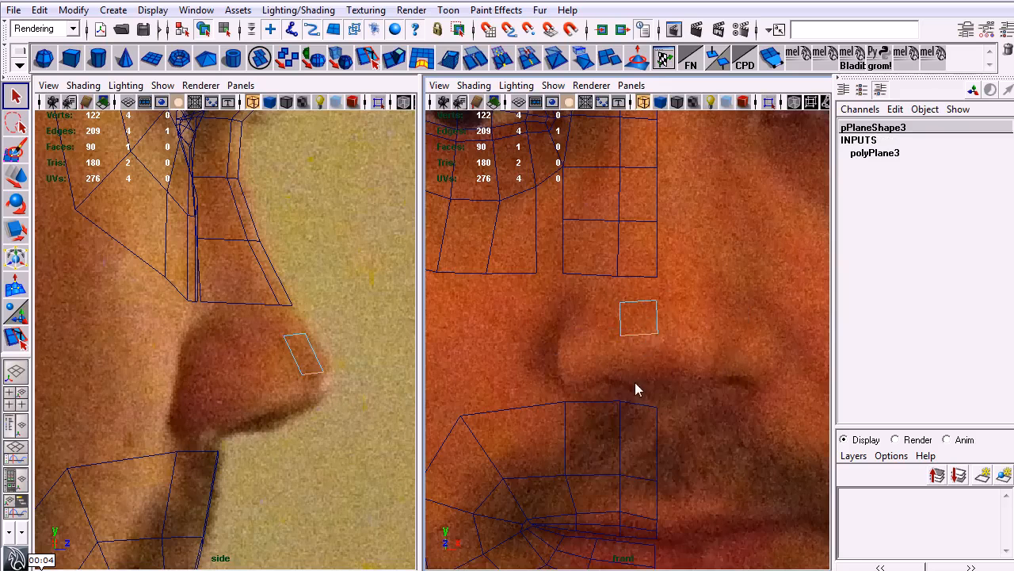
pyautogui.press('g')
pyautogui.middleClick(398, 404)
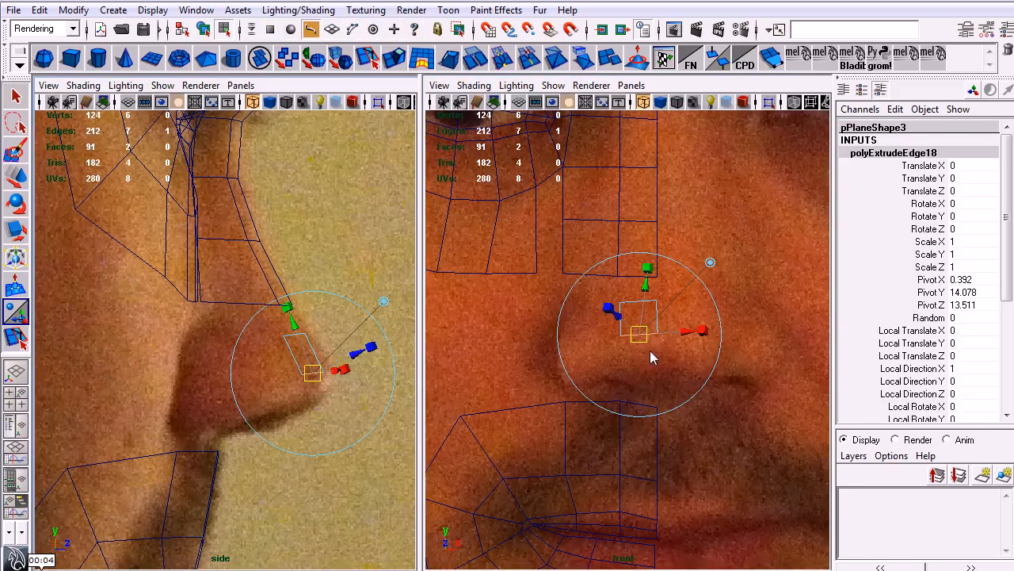
pyautogui.press('w')
pyautogui.moveTo(646, 339); pyautogui.dragTo(652, 397)
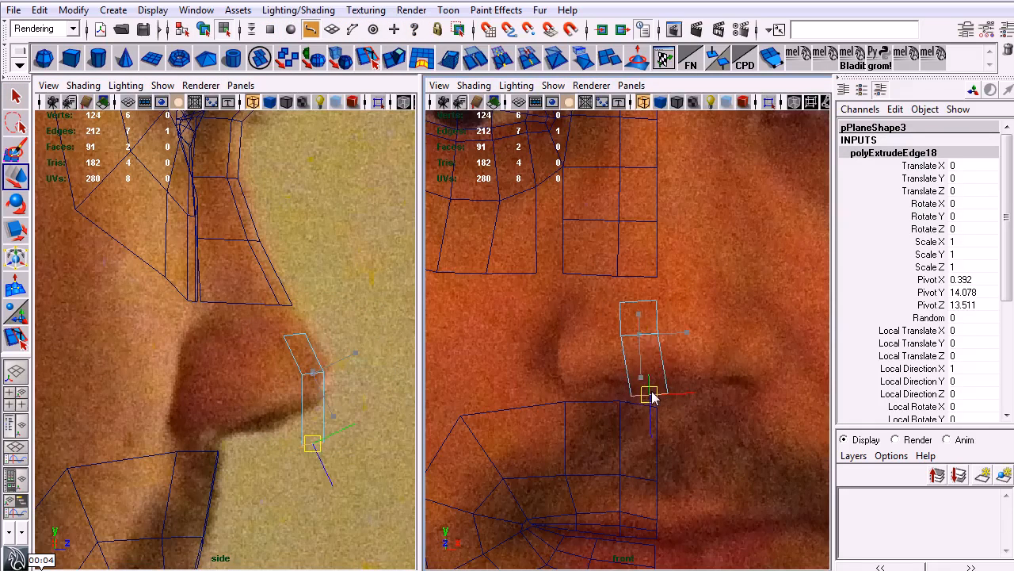
pyautogui.keyDown('alt'); pyautogui.moveTo(330, 462); pyautogui.dragTo(355, 412, button='middle'); pyautogui.keyUp('alt')
pyautogui.moveTo(357, 414); pyautogui.dragTo(263, 403)
# Step: Insert an edge loop across the extruded underside face and move it forward to round the nose tip's profile
pyautogui.press('q')
pyautogui.keyDown('alt'); pyautogui.moveTo(649, 410); pyautogui.dragTo(604, 419, button='middle'); pyautogui.keyUp('alt')
pyautogui.press('y')
pyautogui.moveTo(615, 364); pyautogui.dragTo(619, 367)
pyautogui.press('w')
pyautogui.moveTo(337, 373); pyautogui.dragTo(347, 370)
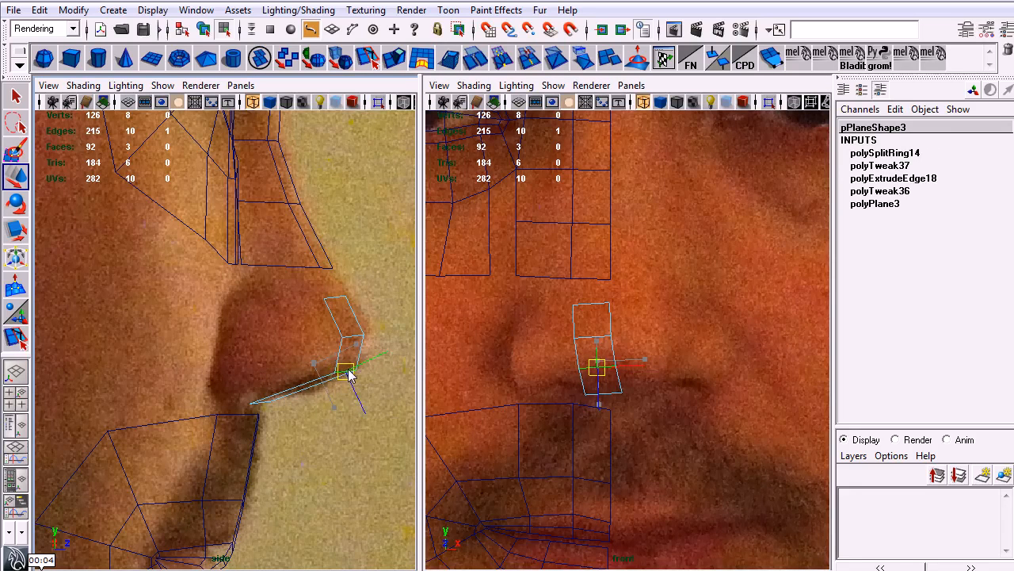
# Step: Extrude the two upper outer side edges of the nose strip outward to the edge of the nostril
pyautogui.press('q')
pyautogui.keyDown('alt'); pyautogui.moveTo(594, 374); pyautogui.dragTo(623, 357, button='middle'); pyautogui.keyUp('alt')
pyautogui.keyDown('alt'); pyautogui.moveTo(627, 316); pyautogui.dragTo(641, 291, button='middle'); pyautogui.keyUp('alt')
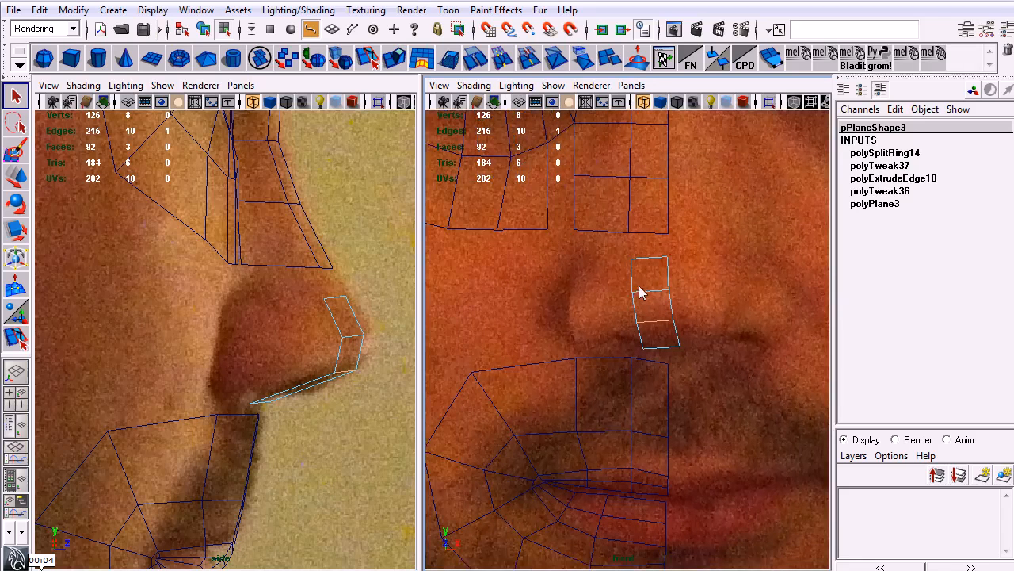
pyautogui.moveTo(626, 241); pyautogui.dragTo(634, 257, button='right')
pyautogui.moveTo(642, 297)
pyautogui.mouseDown(button='right')
pyautogui.moveTo(639, 255)
pyautogui.moveTo(646, 283)
pyautogui.mouseUp(button='right')
pyautogui.hotkey('ctrl', 'e')
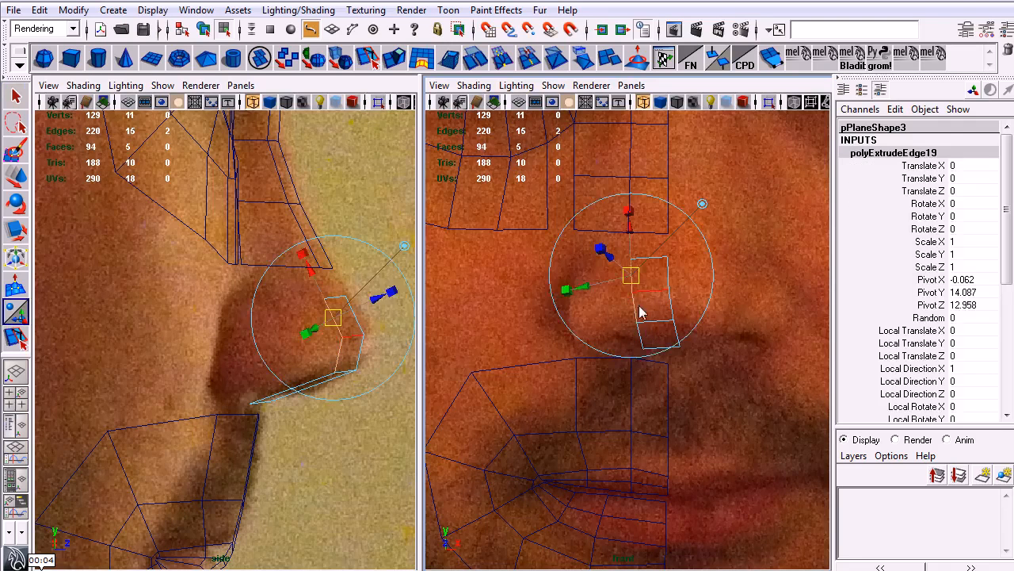
pyautogui.press('w')
pyautogui.moveTo(639, 282); pyautogui.dragTo(581, 303)
pyautogui.click(330, 315)
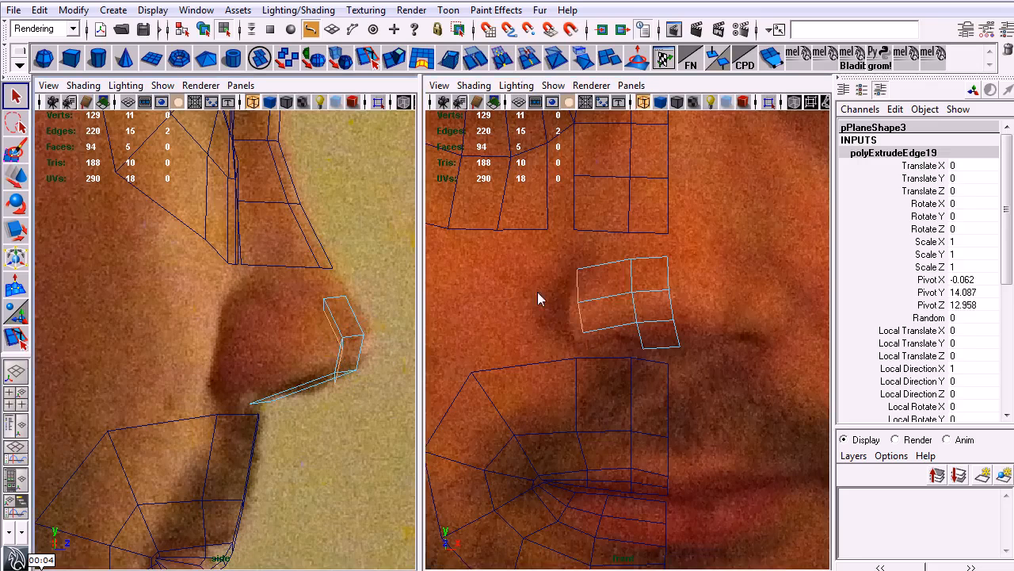
# Step: Pull the three new outer nostril vertices back in the side view to follow the side of the nose
pyautogui.moveTo(584, 267); pyautogui.dragTo(544, 271, button='right')
pyautogui.moveTo(565, 257); pyautogui.dragTo(594, 283)
pyautogui.press('w')
pyautogui.moveTo(324, 309); pyautogui.dragTo(243, 293)
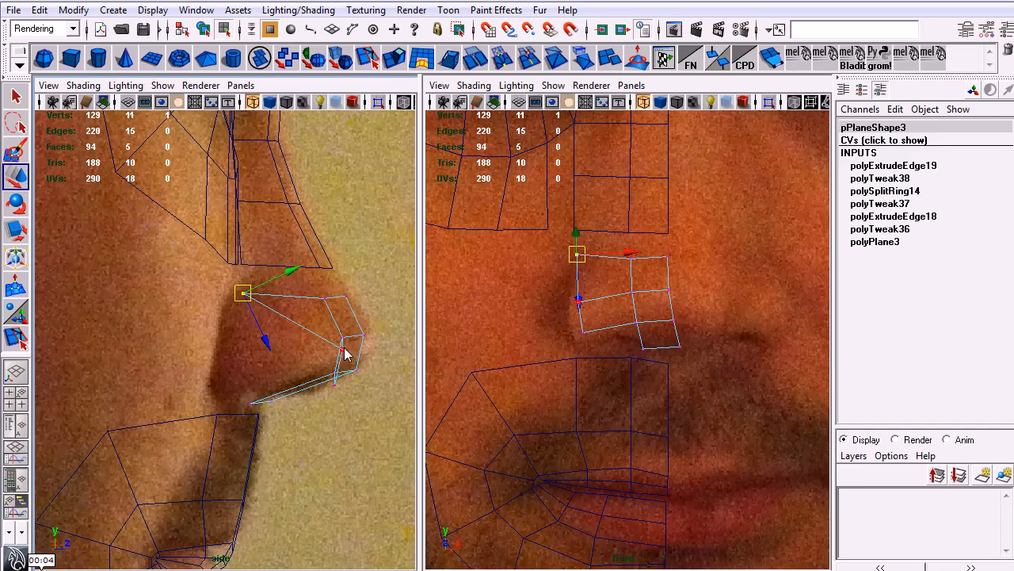
pyautogui.click(348, 357)
pyautogui.moveTo(344, 357); pyautogui.dragTo(246, 350)
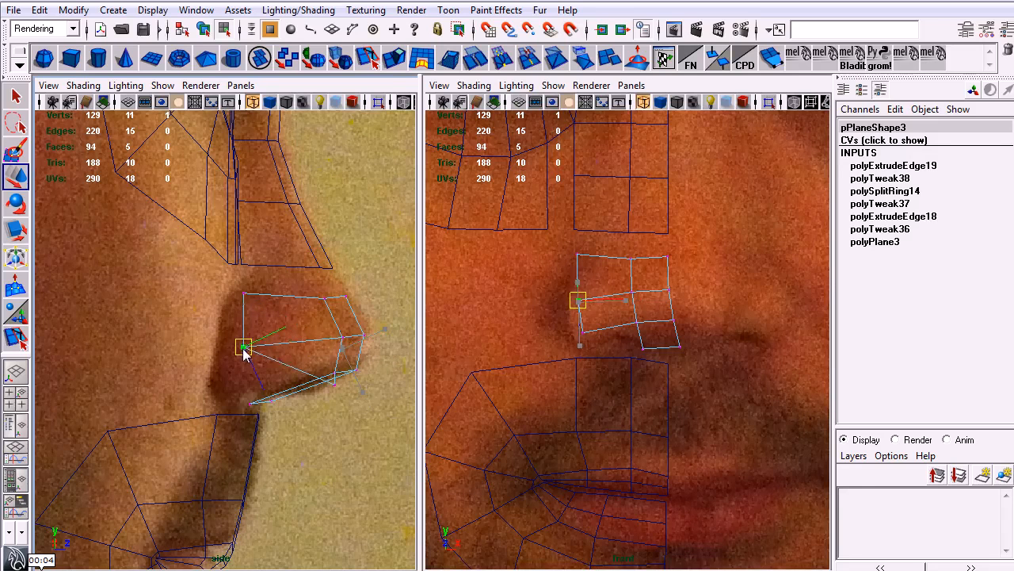
pyautogui.click(335, 385)
pyautogui.moveTo(337, 385); pyautogui.dragTo(243, 387)
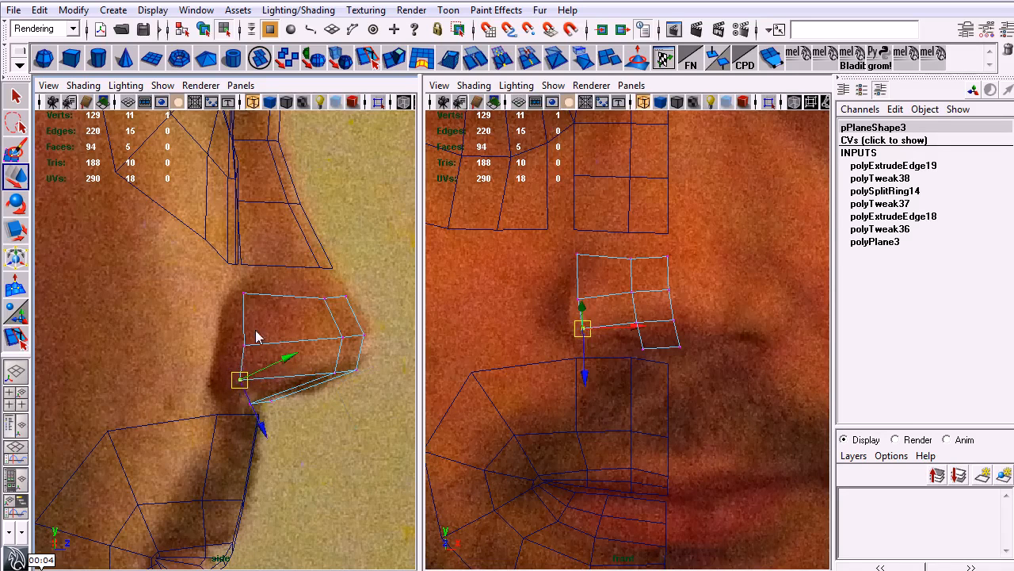
# Step: Move the middle outer nostril vertex slightly outward and further back to bulge the nostril wing
pyautogui.click(246, 347)
pyautogui.moveTo(582, 305); pyautogui.dragTo(574, 304)
pyautogui.moveTo(246, 351); pyautogui.dragTo(224, 357)
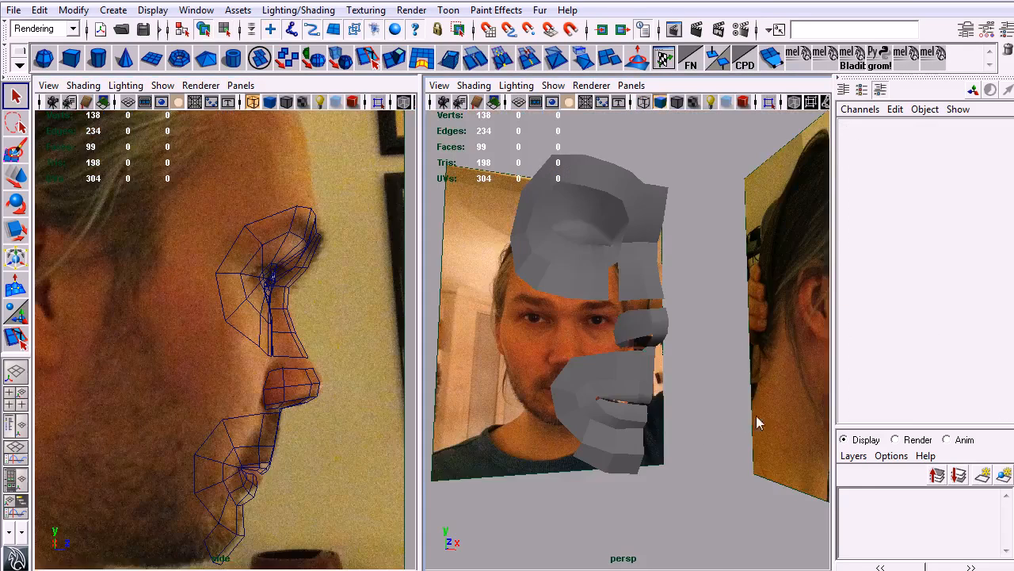
# Step: Adjust the vertical edges of the eye mesh below the eye in the front view
pyautogui.keyDown('alt'); pyautogui.moveTo(759, 421); pyautogui.dragTo(655, 401); pyautogui.keyUp('alt')
pyautogui.press('space')
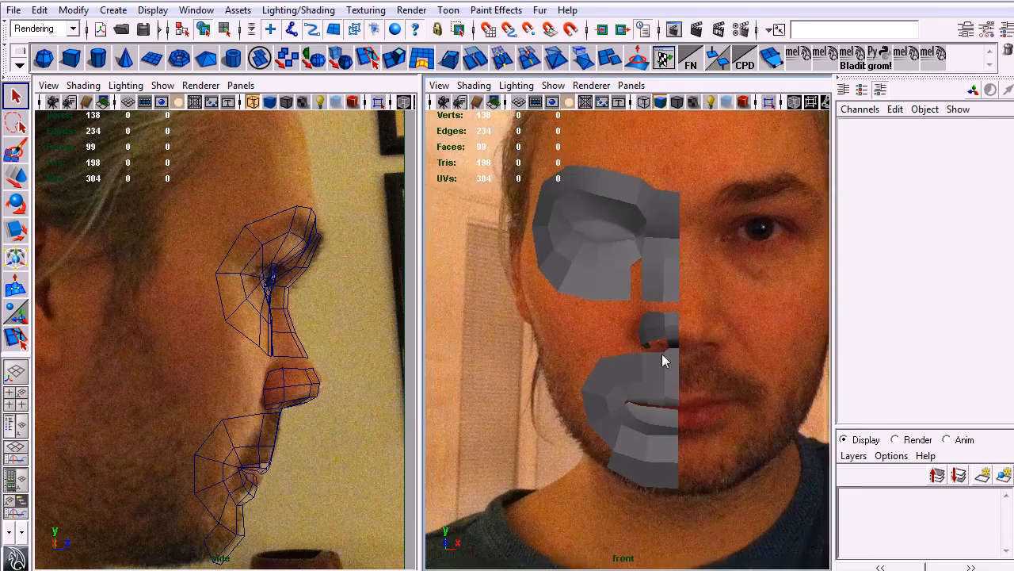
pyautogui.scroll(5, 662, 357)
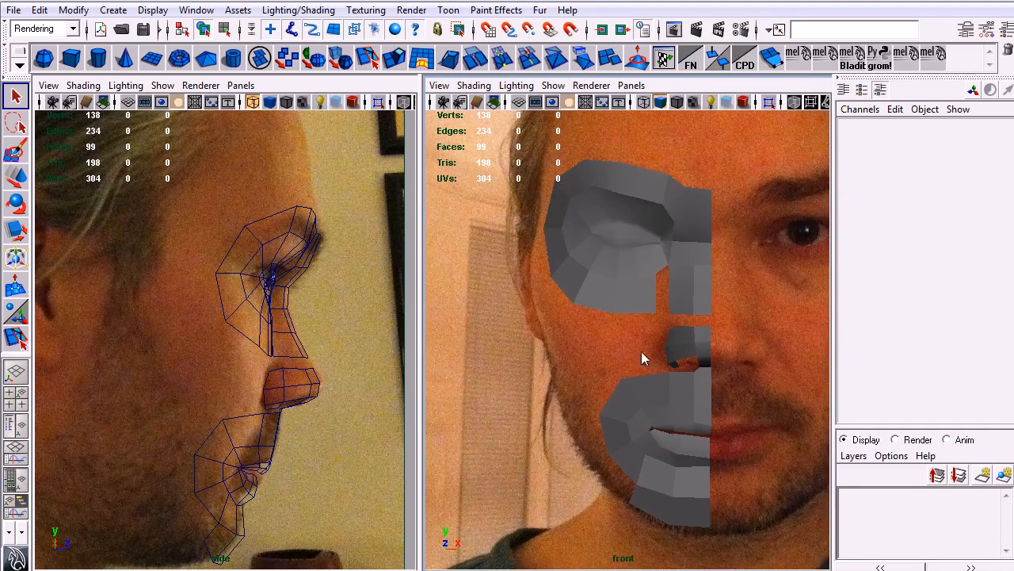
pyautogui.click(628, 310)
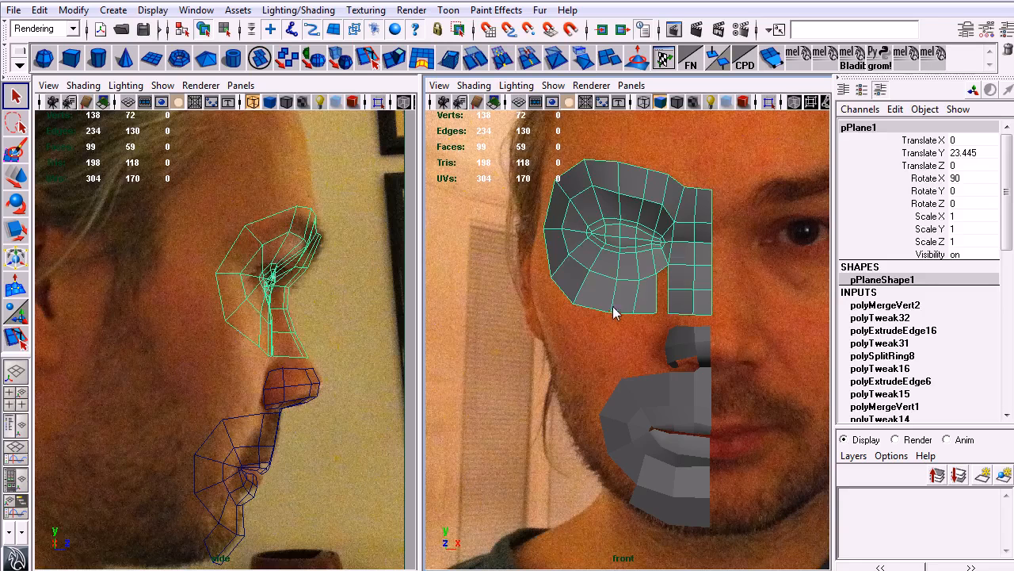
pyautogui.moveTo(608, 271); pyautogui.dragTo(629, 313, button='right')
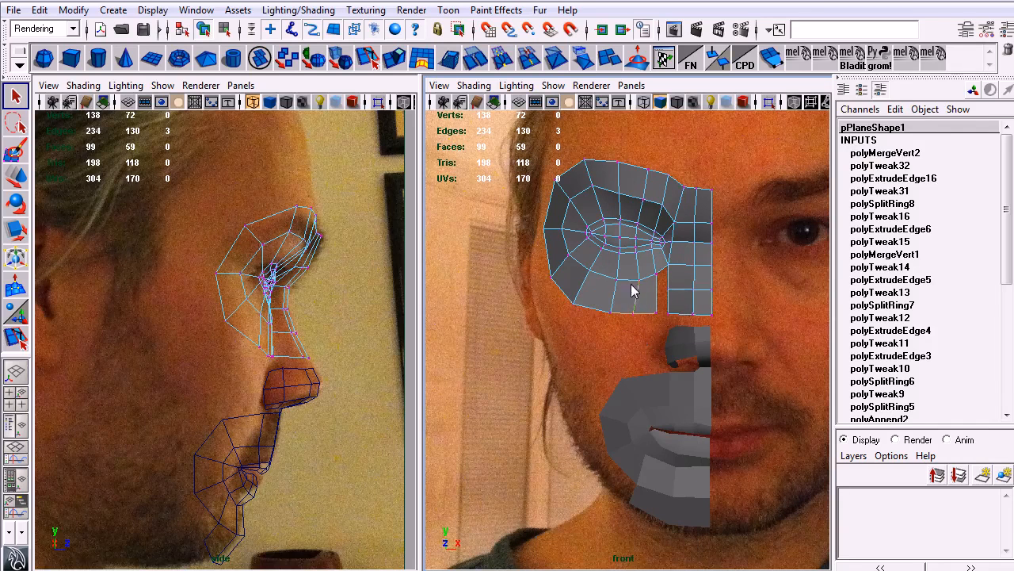
pyautogui.moveTo(643, 289); pyautogui.dragTo(643, 281)
pyautogui.press('w')
pyautogui.press('q')
# Step: Reposition the vertices on the eye mesh's lower cheek border to even out the face spacing
pyautogui.click(611, 313)
pyautogui.press('w')
pyautogui.moveTo(613, 316); pyautogui.dragTo(602, 316)
pyautogui.press('q')
pyautogui.keyDown('alt'); pyautogui.moveTo(609, 321); pyautogui.dragTo(673, 356, button='right'); pyautogui.keyUp('alt')
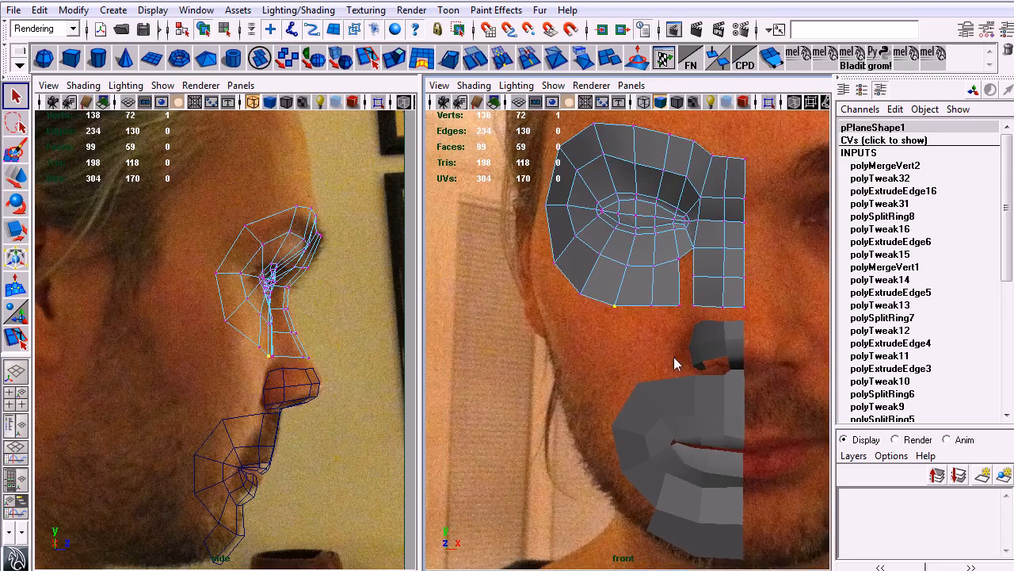
pyautogui.moveTo(652, 312); pyautogui.dragTo(652, 314)
pyautogui.press('q')
# Step: Extrude the eye mesh's upper border edges from the brow to the centre line up over the forehead
pyautogui.keyDown('alt'); pyautogui.moveTo(694, 342); pyautogui.dragTo(639, 347, button='right'); pyautogui.keyUp('alt')
pyautogui.moveTo(579, 236); pyautogui.dragTo(583, 247, button='right')
pyautogui.keyDown('alt'); pyautogui.moveTo(610, 337); pyautogui.dragTo(617, 389, button='middle'); pyautogui.keyUp('alt')
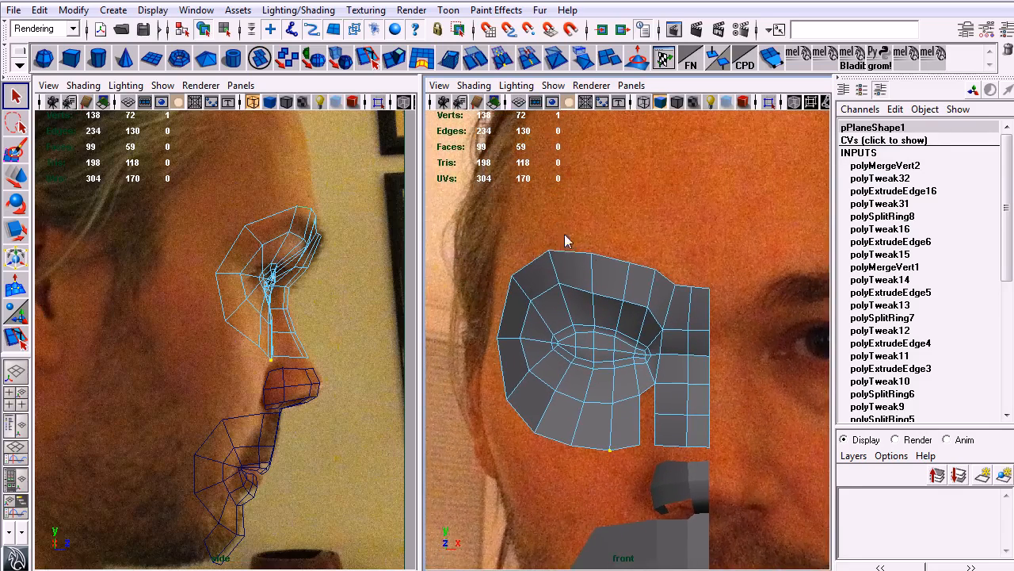
pyautogui.click(611, 254)
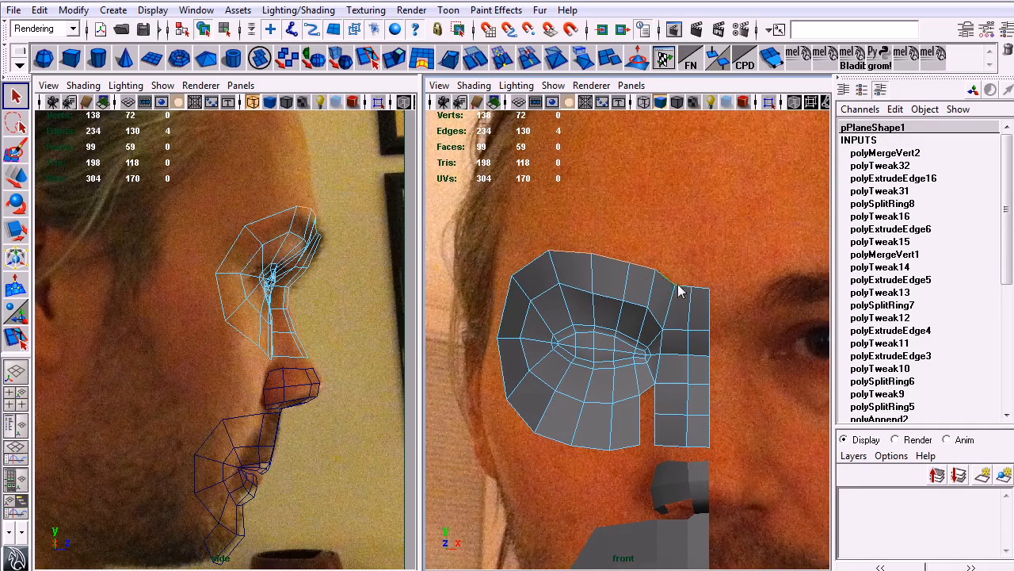
pyautogui.press('g')
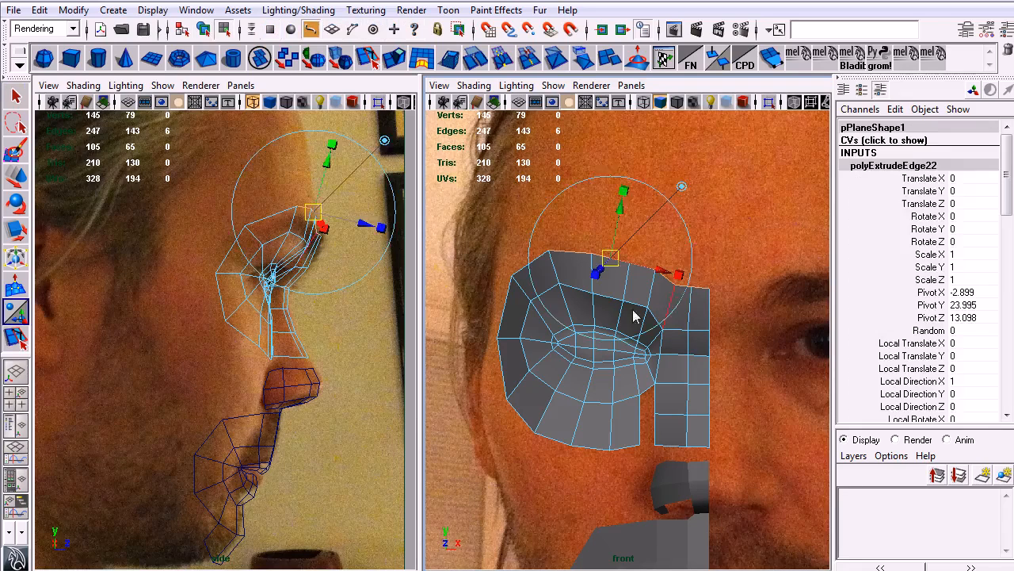
pyautogui.press('w')
pyautogui.keyDown('alt'); pyautogui.moveTo(315, 293); pyautogui.dragTo(309, 382, button='middle'); pyautogui.keyUp('alt')
pyautogui.moveTo(306, 313); pyautogui.dragTo(291, 213)
# Step: Move the forehead strip's top vertices vertically in the front view to level its upper border
pyautogui.press('q')
pyautogui.keyDown('alt'); pyautogui.moveTo(660, 208); pyautogui.dragTo(699, 306, button='middle'); pyautogui.keyUp('alt')
pyautogui.moveTo(608, 220)
pyautogui.mouseDown(button='right')
pyautogui.moveTo(560, 220)
pyautogui.moveTo(592, 228)
pyautogui.mouseUp(button='right')
pyautogui.click(587, 237)
pyautogui.press('w')
pyautogui.click(632, 220)
pyautogui.moveTo(632, 221); pyautogui.dragTo(629, 233)
pyautogui.click(667, 230)
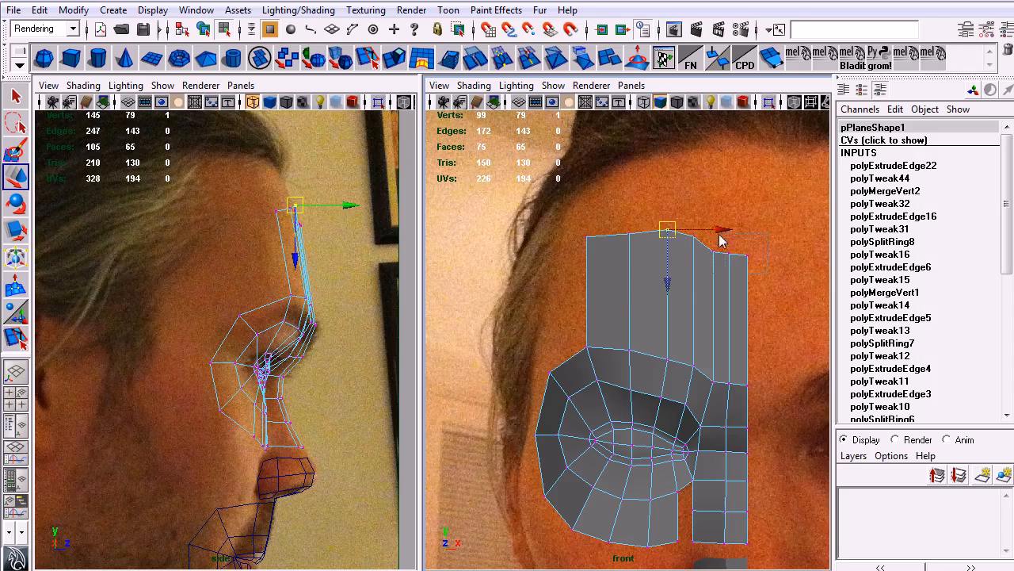
pyautogui.moveTo(713, 238); pyautogui.dragTo(710, 231)
pyautogui.moveTo(736, 311); pyautogui.dragTo(734, 293)
# Step: Adjust the forehead strip's outer top vertices in depth in the side view to curve around the head
pyautogui.keyDown('alt'); pyautogui.moveTo(319, 291); pyautogui.dragTo(263, 376, button='middle'); pyautogui.keyUp('alt')
pyautogui.scroll(5, 226, 381)
pyautogui.moveTo(209, 231); pyautogui.dragTo(247, 246)
pyautogui.click(249, 242)
pyautogui.keyDown('alt'); pyautogui.moveTo(240, 314); pyautogui.dragTo(350, 360, button='right'); pyautogui.keyUp('alt')
pyautogui.keyDown('alt'); pyautogui.moveTo(351, 360); pyautogui.dragTo(330, 426, button='middle'); pyautogui.keyUp('alt')
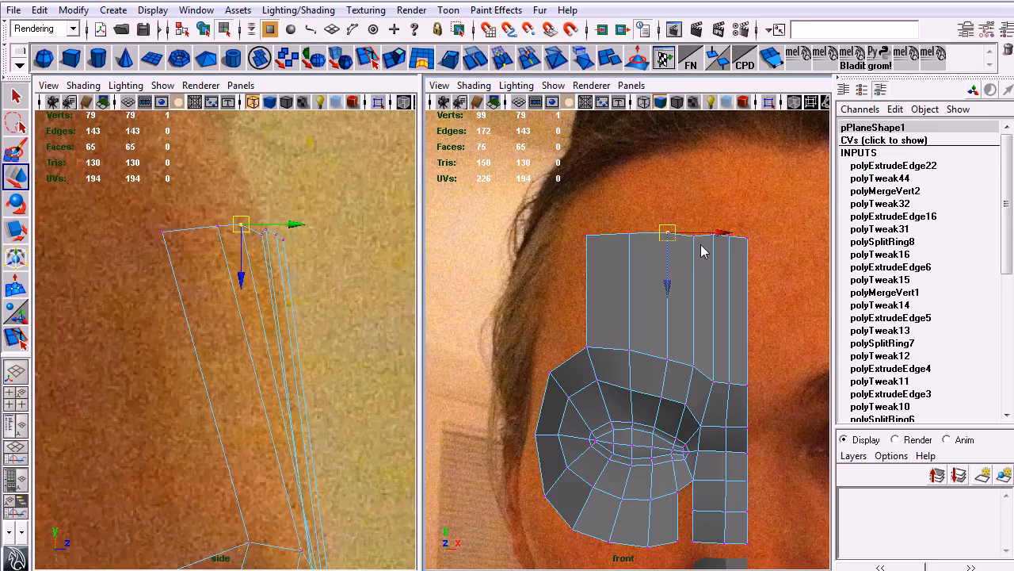
# Step: Move the forehead's top centre-line vertex slightly back in the side view to fit the profile
pyautogui.click(692, 234)
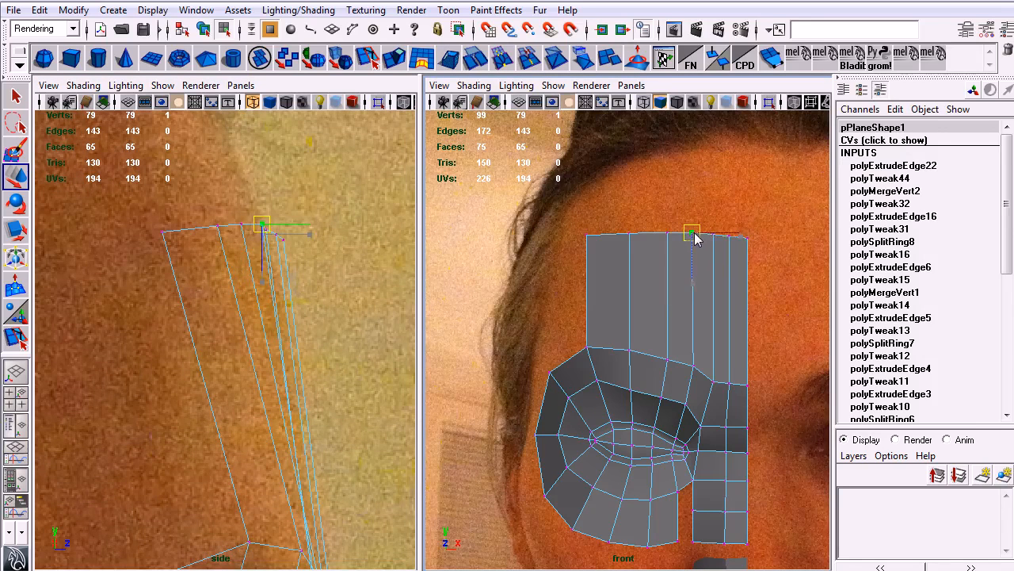
pyautogui.click(285, 237)
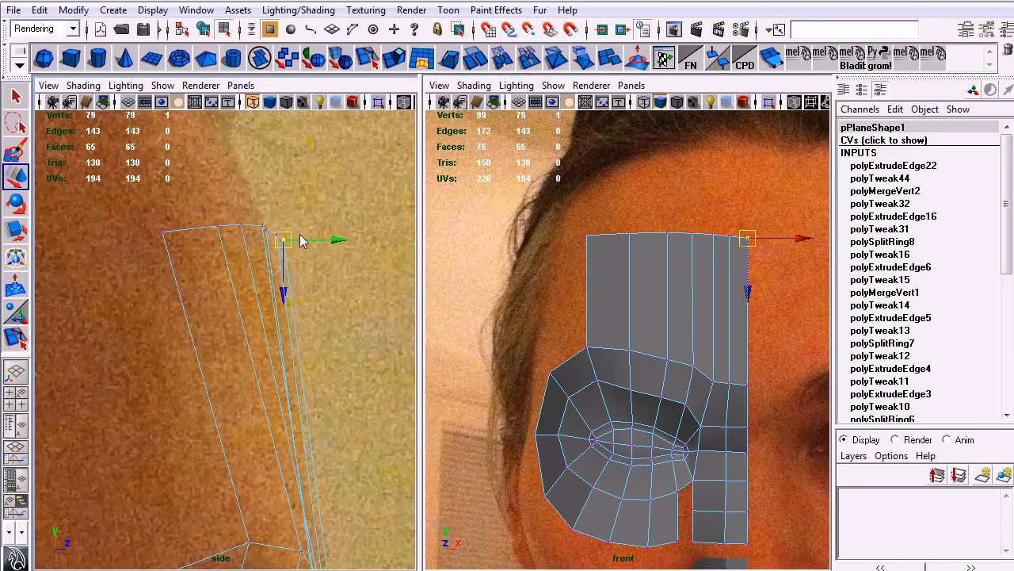
pyautogui.moveTo(294, 239); pyautogui.dragTo(292, 240)
pyautogui.click(287, 241)
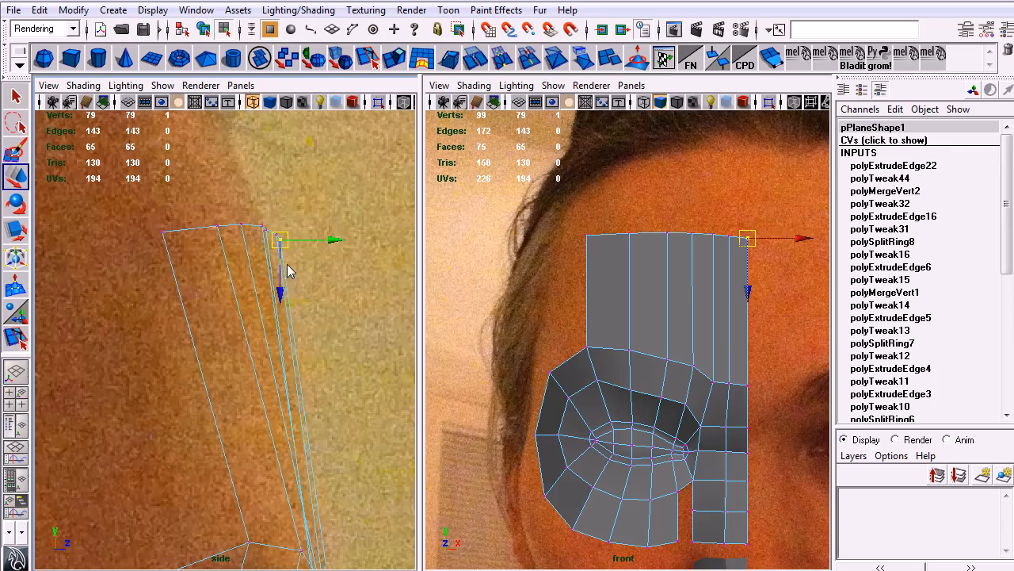
# Step: Move the forehead strip's top vertices near the centre line slightly back in the side view to smooth its curve
pyautogui.click(269, 228)
pyautogui.click(265, 227)
pyautogui.moveTo(265, 227); pyautogui.dragTo(262, 227)
pyautogui.press('q')
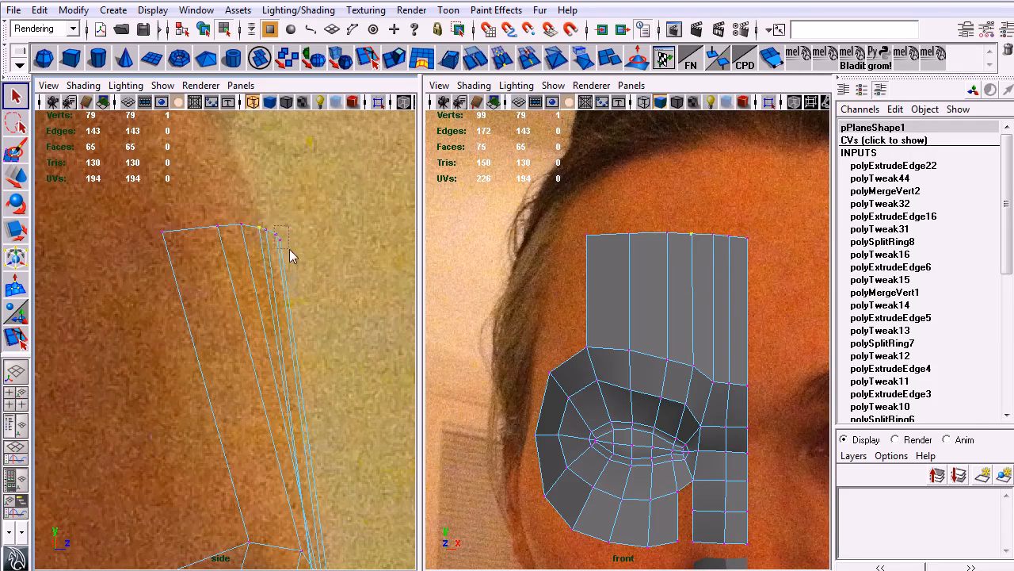
pyautogui.press('w')
pyautogui.moveTo(277, 232); pyautogui.dragTo(267, 233)
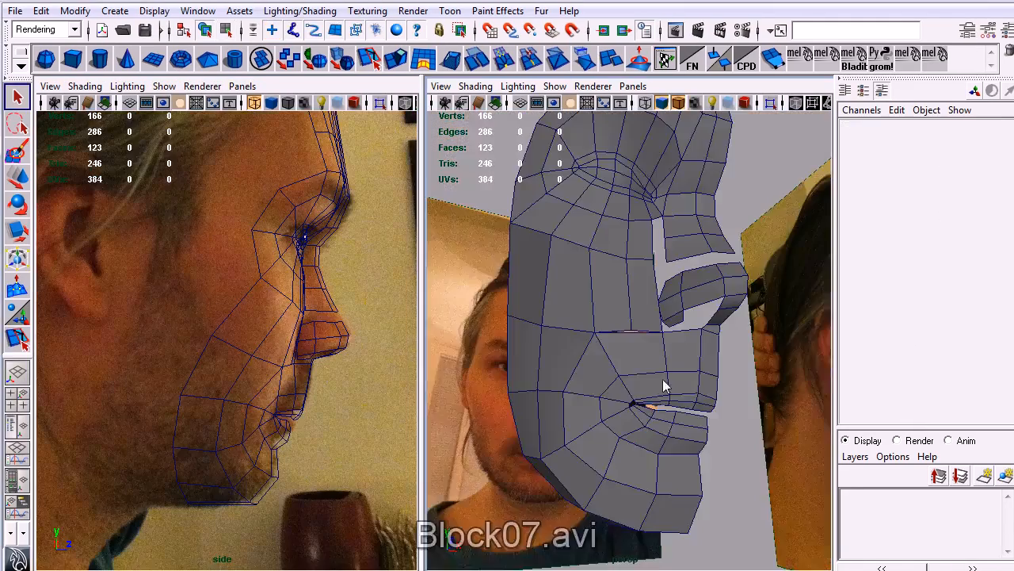
# Step: Insert an edge loop through the upper lip from the border below the cheek down to the mouth opening
pyautogui.scroll(3, 670, 396)
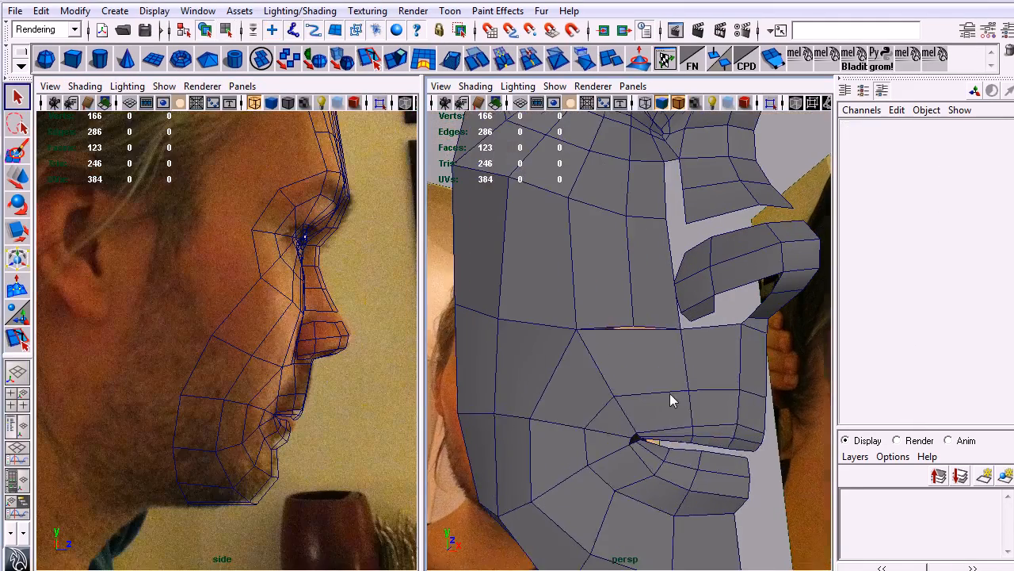
pyautogui.click(655, 409)
pyautogui.press('y')
pyautogui.moveTo(648, 394); pyautogui.dragTo(653, 394)
pyautogui.press('q')
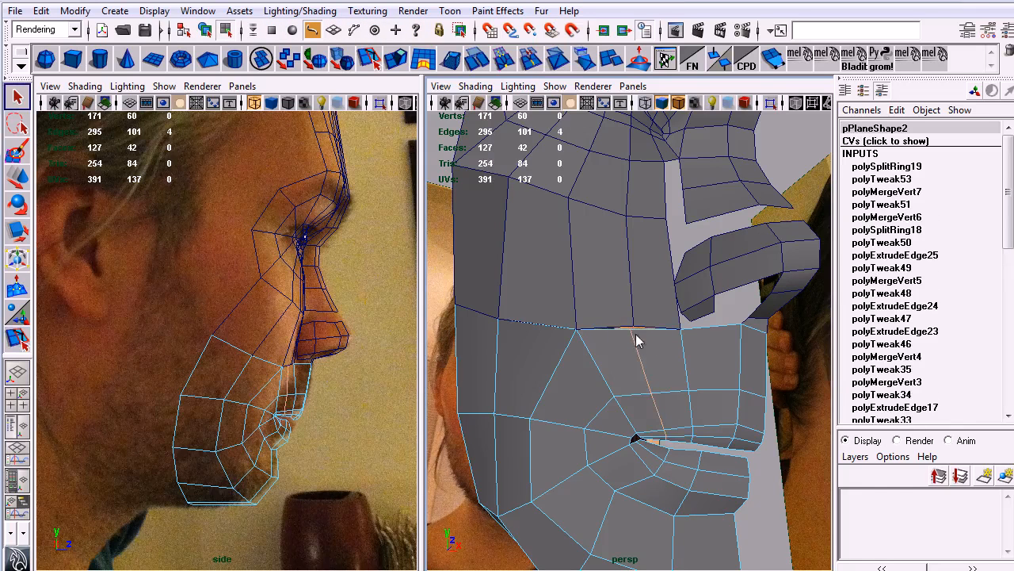
# Step: Move the new upper-lip loop's top vertex onto the cheek mesh's matching border vertex
pyautogui.moveTo(633, 335); pyautogui.dragTo(600, 335, button='right')
pyautogui.press('w')
pyautogui.moveTo(632, 339); pyautogui.dragTo(635, 336)
pyautogui.press('q')
pyautogui.press('w')
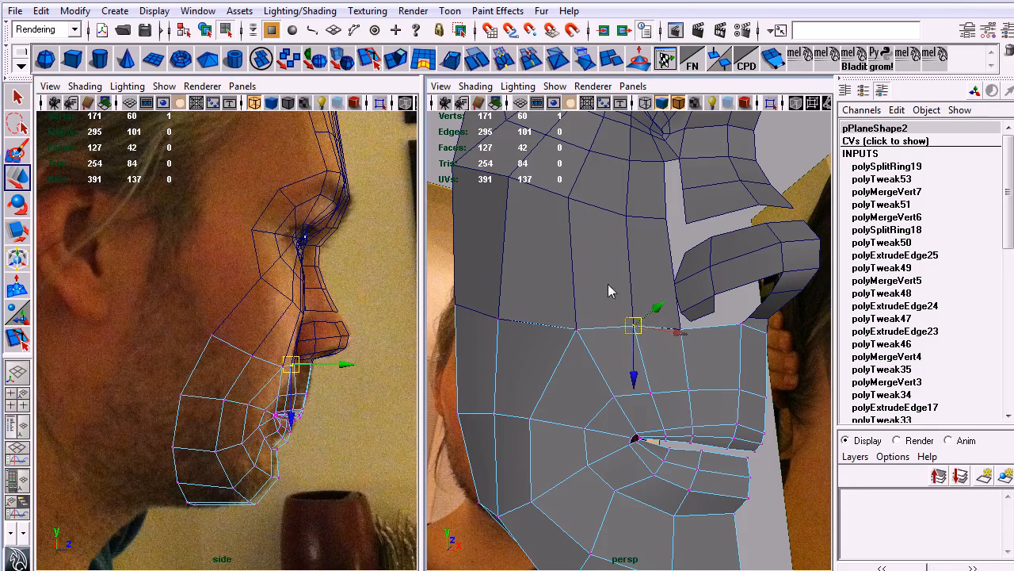
# Step: Select the cheek and mouth meshes together and shift their coinciding border vertices beside the nose as a pair
pyautogui.click(210, 36)
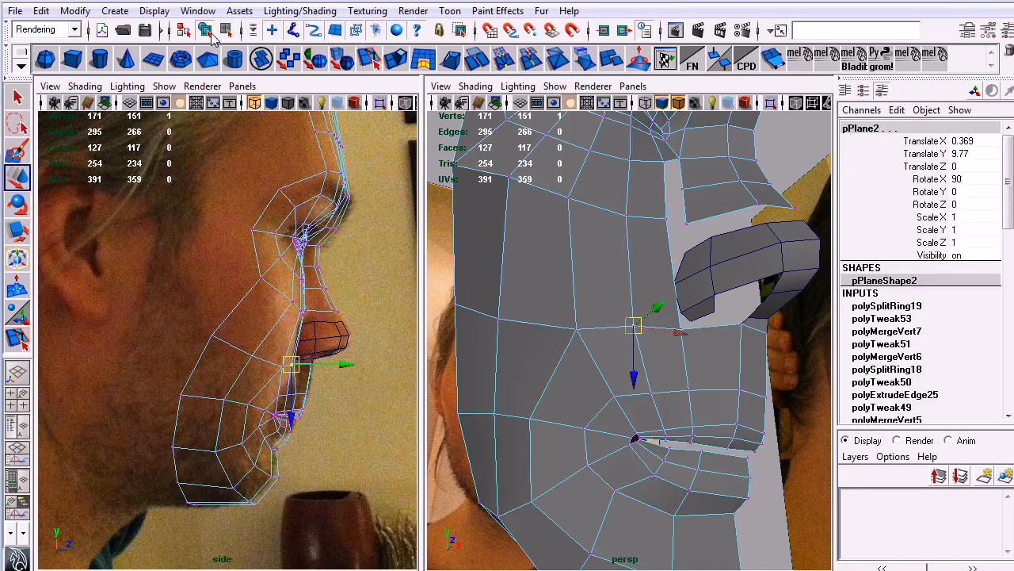
pyautogui.click(363, 177)
pyautogui.moveTo(617, 321); pyautogui.dragTo(655, 373)
pyautogui.moveTo(655, 311); pyautogui.dragTo(655, 313)
pyautogui.press('q')
pyautogui.keyDown('alt'); pyautogui.moveTo(666, 355); pyautogui.dragTo(647, 382); pyautogui.keyUp('alt')
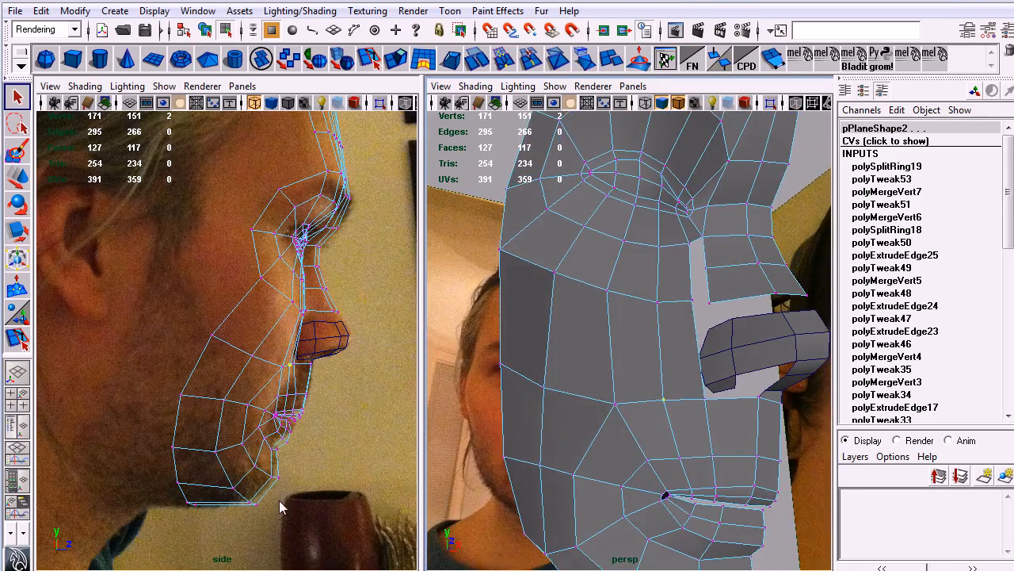
# Step: Adjust the chin's lower front vertex in the side view to follow the photo's profile
pyautogui.keyDown('alt'); pyautogui.moveTo(283, 503); pyautogui.dragTo(256, 396, button='middle'); pyautogui.keyUp('alt')
pyautogui.keyDown('alt'); pyautogui.moveTo(256, 397); pyautogui.dragTo(257, 446, button='right'); pyautogui.keyUp('alt')
pyautogui.press('w')
pyautogui.moveTo(254, 417); pyautogui.dragTo(259, 422)
pyautogui.press('q')
# Step: Insert a vertical edge loop running from the nose side up through the forehead strip
pyautogui.keyDown('alt'); pyautogui.moveTo(767, 504); pyautogui.dragTo(750, 381, button='middle'); pyautogui.keyUp('alt')
pyautogui.keyDown('alt'); pyautogui.moveTo(752, 386); pyautogui.dragTo(660, 363); pyautogui.keyUp('alt')
pyautogui.press('g')
pyautogui.press('q')
# Step: Move the new loop's lower vertices on the nose side sideways to round the nose
pyautogui.keyDown('alt'); pyautogui.moveTo(644, 402); pyautogui.dragTo(621, 421); pyautogui.keyUp('alt')
pyautogui.keyDown('alt'); pyautogui.moveTo(621, 421); pyautogui.dragTo(667, 408, button='right'); pyautogui.keyUp('alt')
pyautogui.keyDown('alt'); pyautogui.moveTo(667, 407); pyautogui.dragTo(662, 301); pyautogui.keyUp('alt')
pyautogui.press('w')
pyautogui.moveTo(654, 273); pyautogui.dragTo(609, 272, button='right')
pyautogui.click(645, 261)
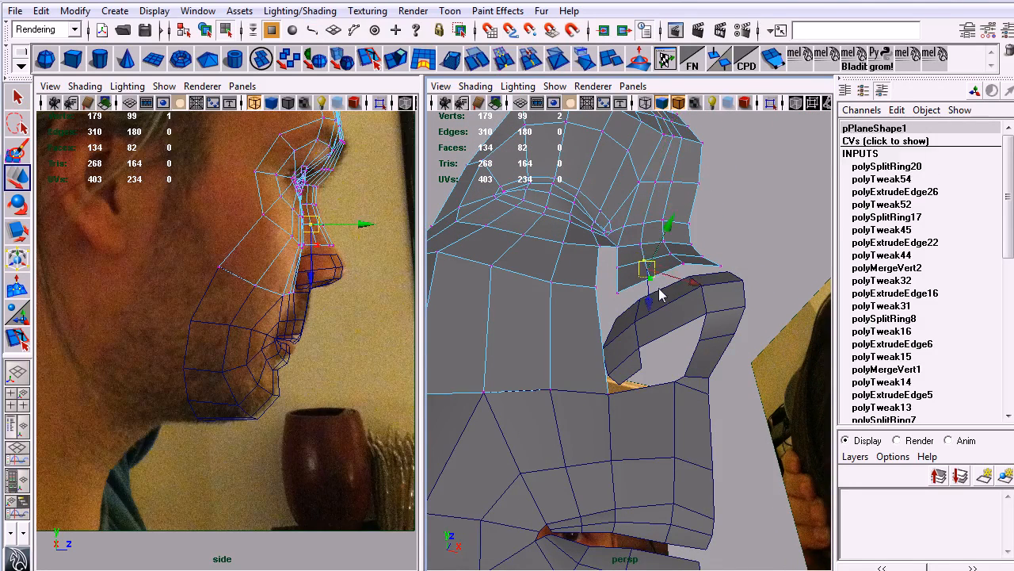
pyautogui.moveTo(641, 283)
pyautogui.keyDown('alt'); pyautogui.mouseDown()
pyautogui.moveTo(673, 317)
pyautogui.moveTo(658, 274)
pyautogui.mouseUp(); pyautogui.keyUp('alt')
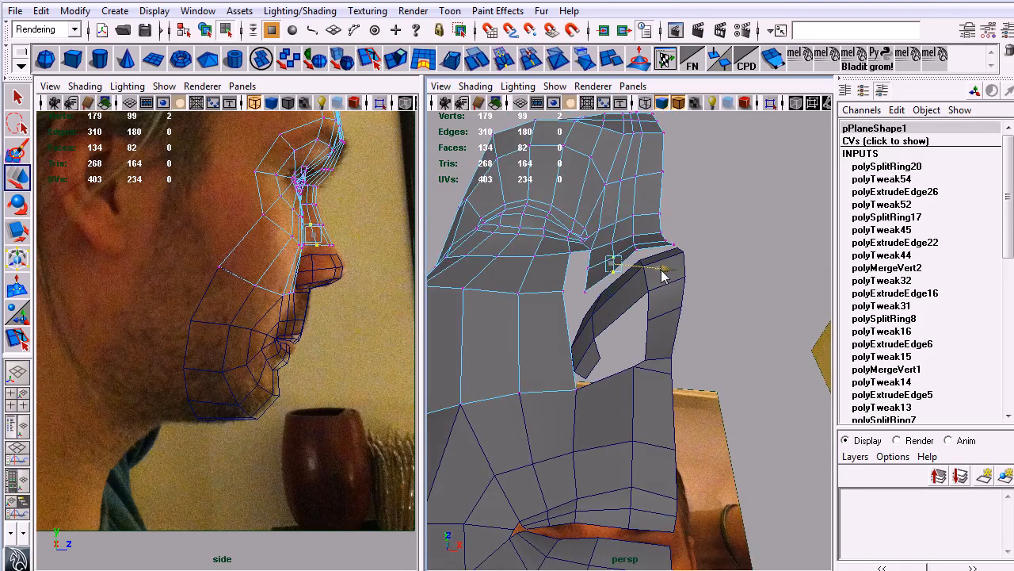
pyautogui.press('q')
pyautogui.press('w')
pyautogui.moveTo(610, 239); pyautogui.dragTo(752, 308)
# Step: Adjust the lower vertices between the nose side and cheek to fit around the nostril piece
pyautogui.press('q')
pyautogui.click(689, 290)
pyautogui.press('w')
pyautogui.click(730, 303)
pyautogui.keyDown('alt'); pyautogui.moveTo(343, 228); pyautogui.dragTo(313, 296, button='middle'); pyautogui.keyUp('alt')
pyautogui.keyDown('alt'); pyautogui.moveTo(733, 312); pyautogui.dragTo(750, 262); pyautogui.keyUp('alt')
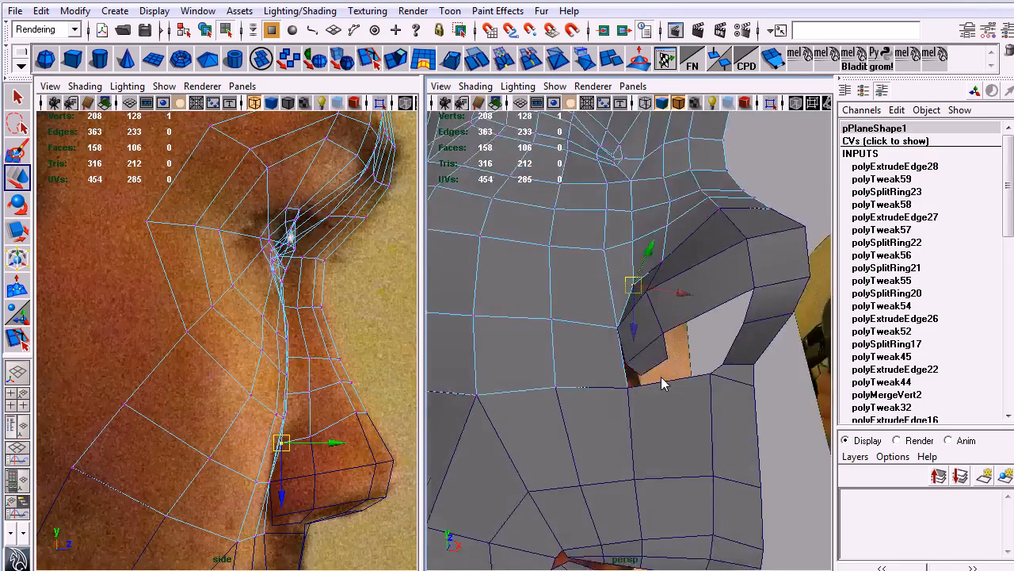
# Step: Extrude the two border edges at the brow's outer end and move them up and back over the temple
pyautogui.moveTo(659, 386)
pyautogui.keyDown('alt'); pyautogui.mouseDown()
pyautogui.moveTo(642, 403)
pyautogui.moveTo(646, 385)
pyautogui.mouseUp(); pyautogui.keyUp('alt')
pyautogui.keyDown('alt'); pyautogui.moveTo(669, 350); pyautogui.dragTo(618, 342); pyautogui.keyUp('alt')
pyautogui.keyDown('alt'); pyautogui.moveTo(615, 339); pyautogui.dragTo(641, 359, button='middle'); pyautogui.keyUp('alt')
pyautogui.keyDown('alt'); pyautogui.moveTo(641, 359); pyautogui.dragTo(652, 295, button='right'); pyautogui.keyUp('alt')
pyautogui.click(644, 332)
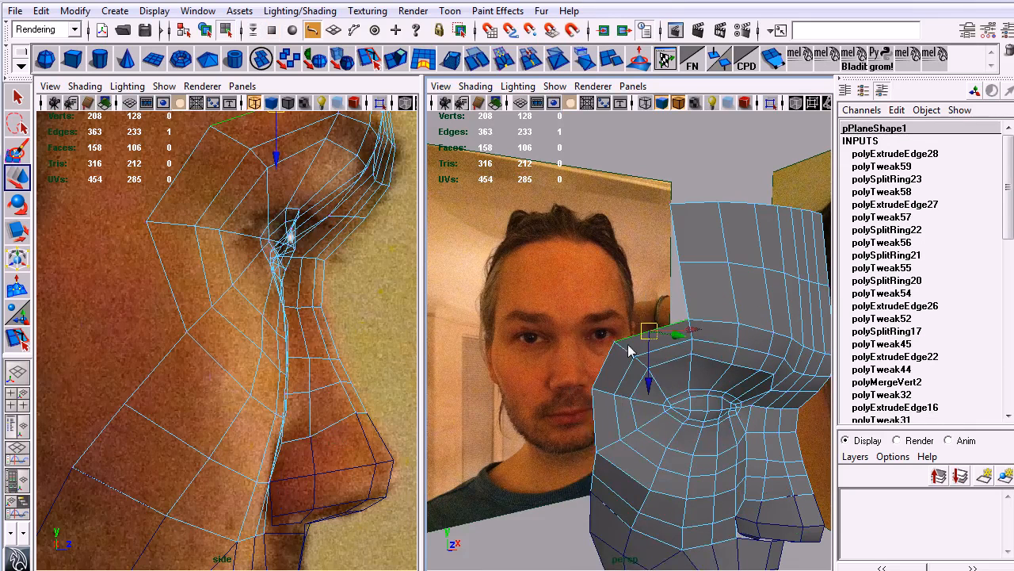
pyautogui.keyDown('shift'); pyautogui.click(606, 374); pyautogui.keyUp('shift')
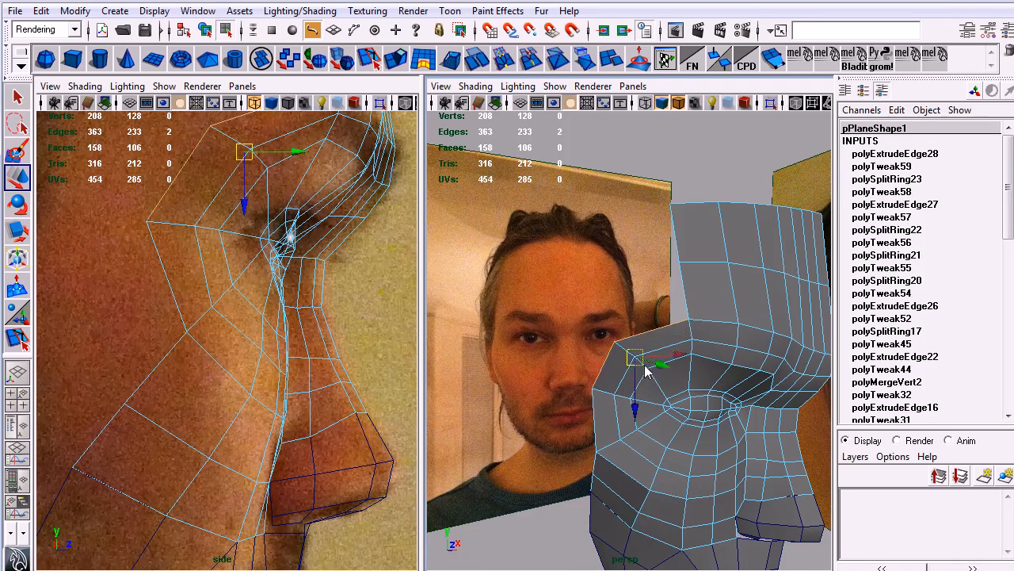
pyautogui.press('g')
pyautogui.press('w')
pyautogui.keyDown('alt'); pyautogui.moveTo(304, 241); pyautogui.dragTo(336, 457, button='middle'); pyautogui.keyUp('alt')
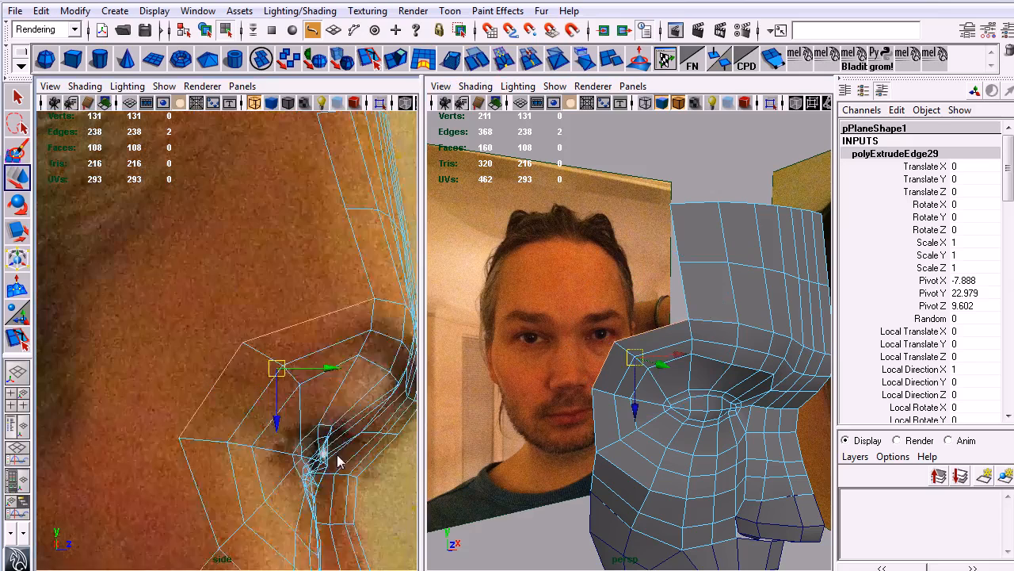
pyautogui.keyDown('alt'); pyautogui.moveTo(336, 456); pyautogui.dragTo(300, 387, button='right'); pyautogui.keyUp('alt')
pyautogui.moveTo(254, 359); pyautogui.dragTo(227, 294)
pyautogui.press('q')
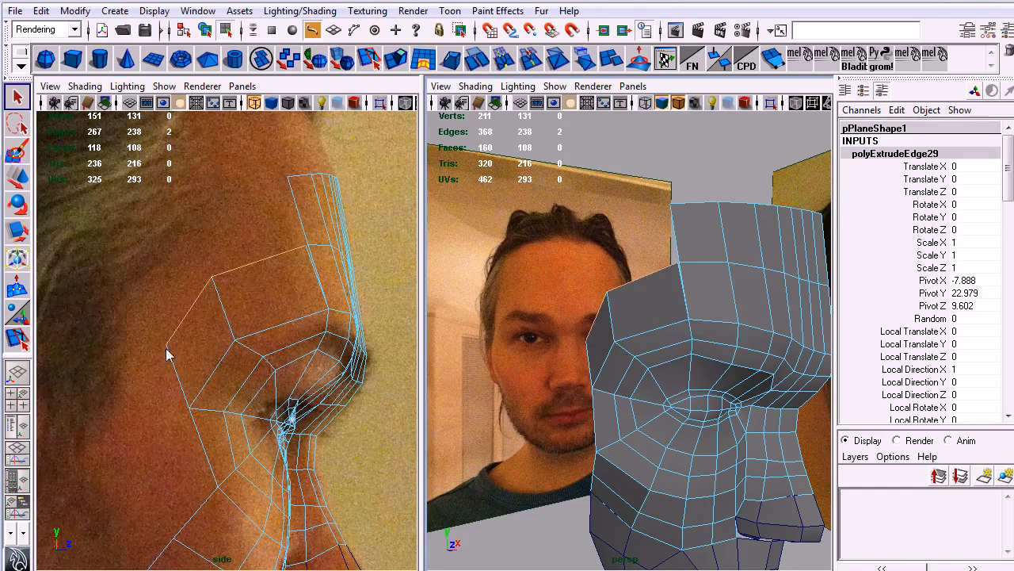
# Step: Reposition the temple strip's two outer vertices in the front and side views to follow the head's contour
pyautogui.moveTo(159, 349); pyautogui.dragTo(133, 347, button='right')
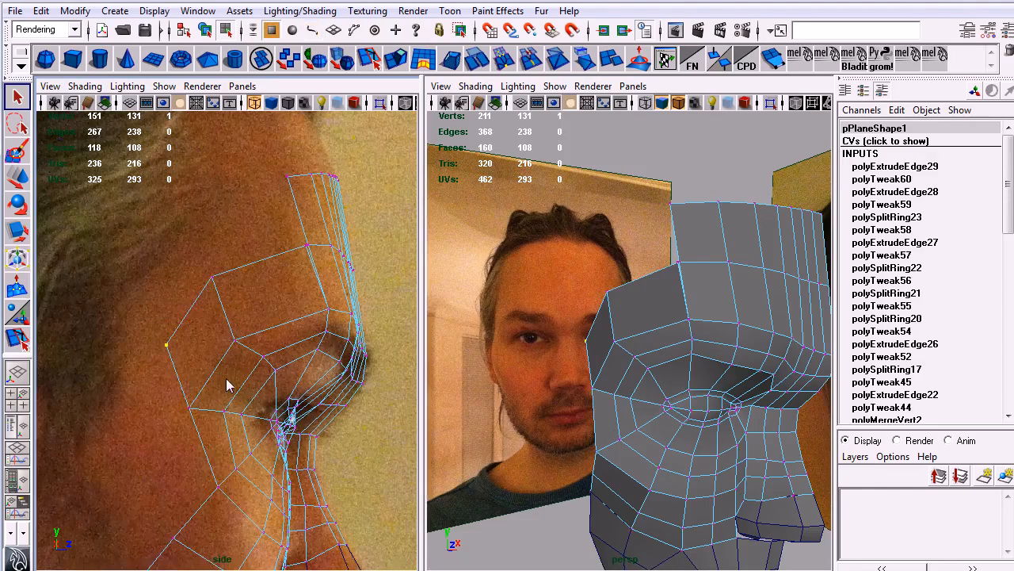
pyautogui.press('space')
pyautogui.moveTo(611, 432); pyautogui.dragTo(601, 450)
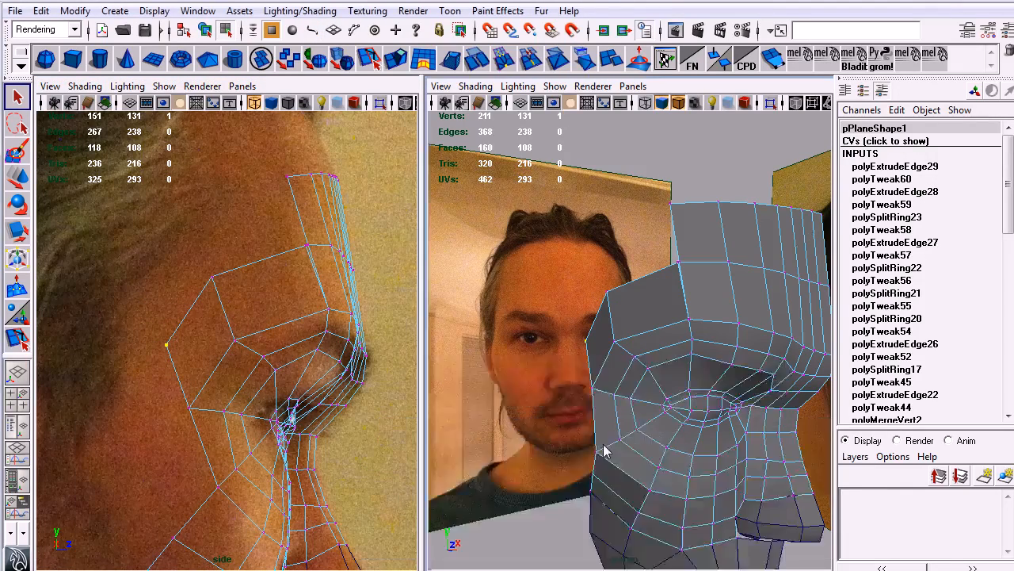
pyautogui.press('w')
pyautogui.keyDown('alt'); pyautogui.moveTo(665, 338); pyautogui.dragTo(707, 369, button='right'); pyautogui.keyUp('alt')
pyautogui.keyDown('alt'); pyautogui.moveTo(634, 293); pyautogui.dragTo(672, 427, button='middle'); pyautogui.keyUp('alt')
pyautogui.moveTo(620, 305); pyautogui.dragTo(615, 304)
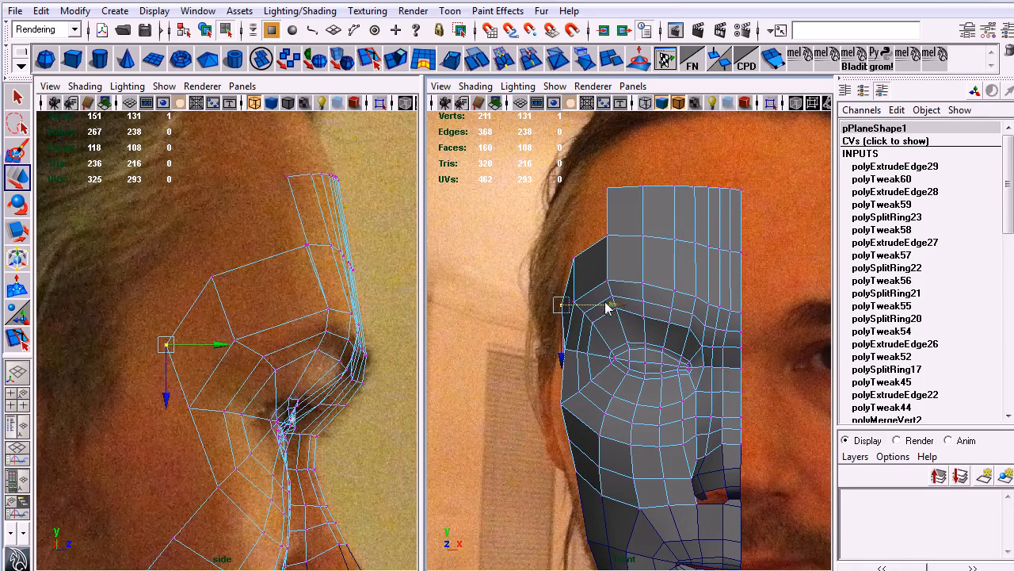
pyautogui.moveTo(178, 354); pyautogui.dragTo(164, 351)
pyautogui.click(572, 258)
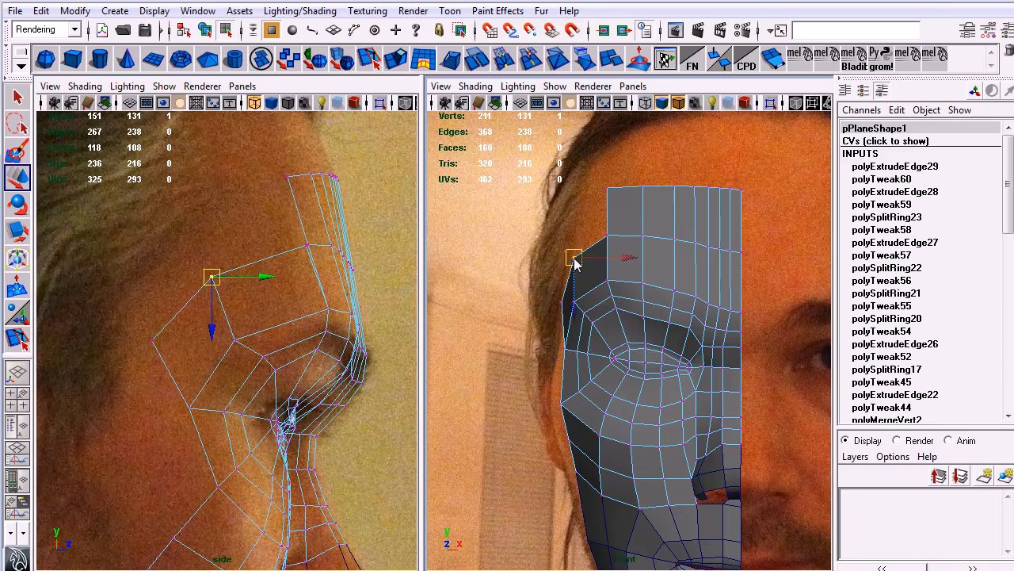
pyautogui.moveTo(214, 284); pyautogui.dragTo(205, 273)
# Step: Merge the temple strip's front vertex with the forehead strip and shift the forehead's outer-edge vertices outward
pyautogui.click(308, 250)
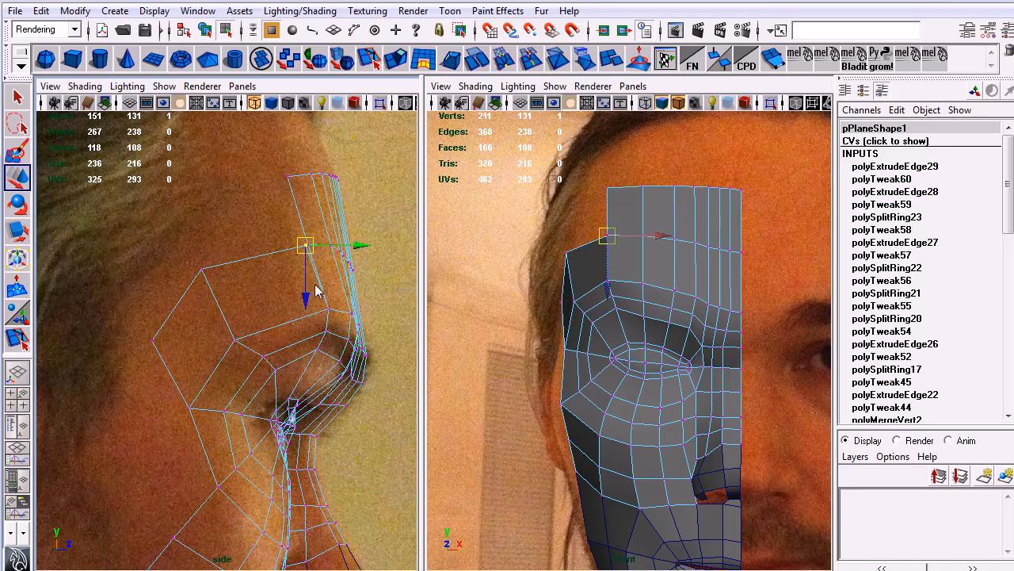
pyautogui.click(596, 229)
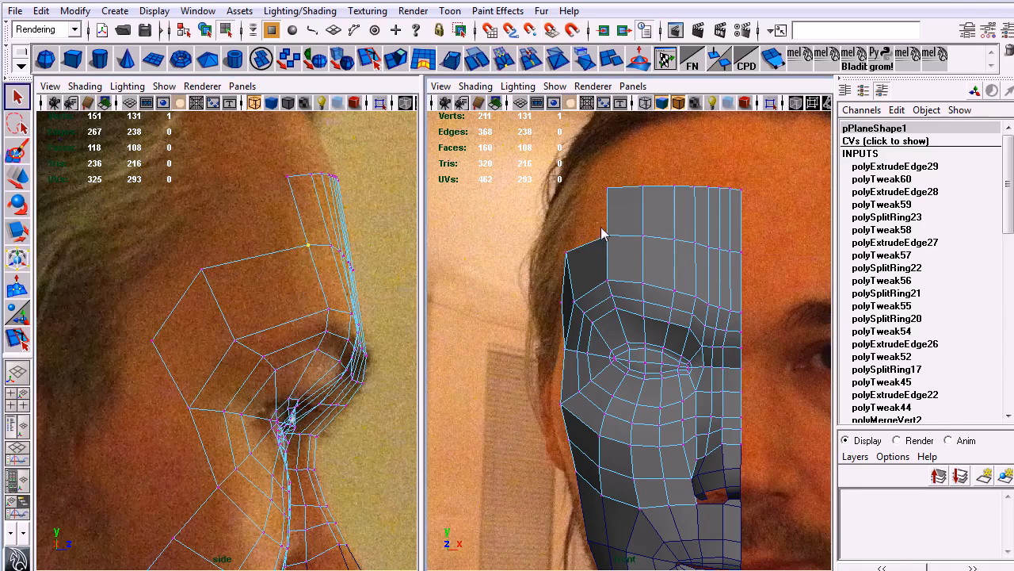
pyautogui.moveTo(608, 282); pyautogui.dragTo(601, 214)
pyautogui.press('q')
pyautogui.moveTo(587, 176); pyautogui.dragTo(607, 204)
pyautogui.press('w')
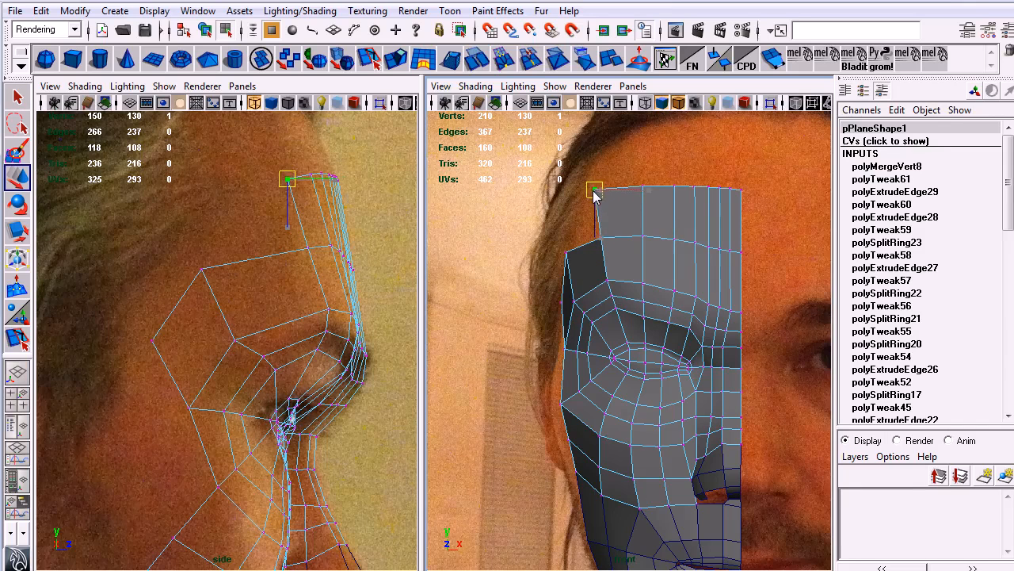
# Step: Select the forehead's whole top row of vertices and raise it to the hairline, moving it back to the profile
pyautogui.keyDown('alt'); pyautogui.moveTo(677, 268); pyautogui.dragTo(640, 319, button='middle'); pyautogui.keyUp('alt')
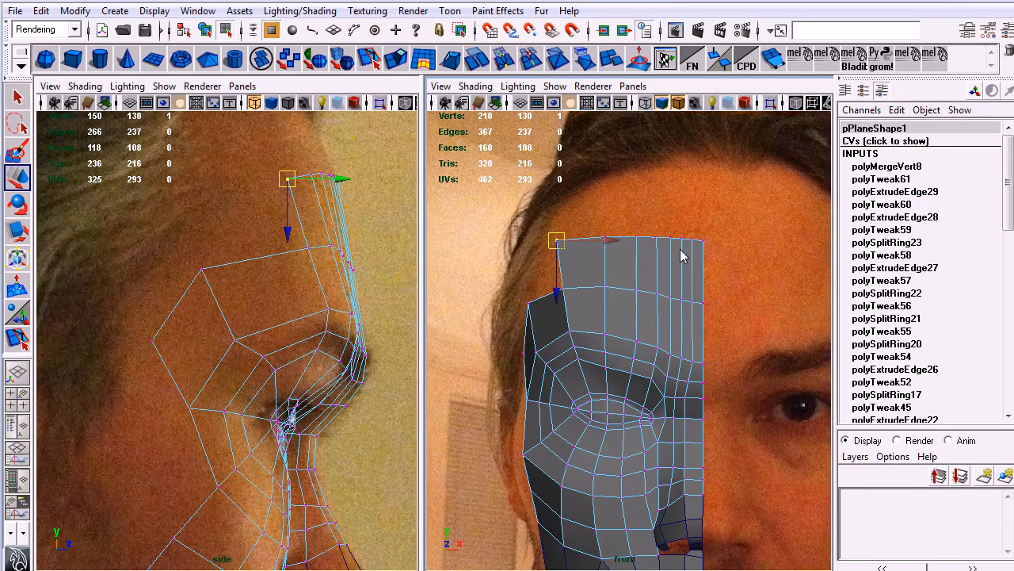
pyautogui.keyDown('alt'); pyautogui.moveTo(634, 281); pyautogui.dragTo(679, 351, button='middle'); pyautogui.keyUp('alt')
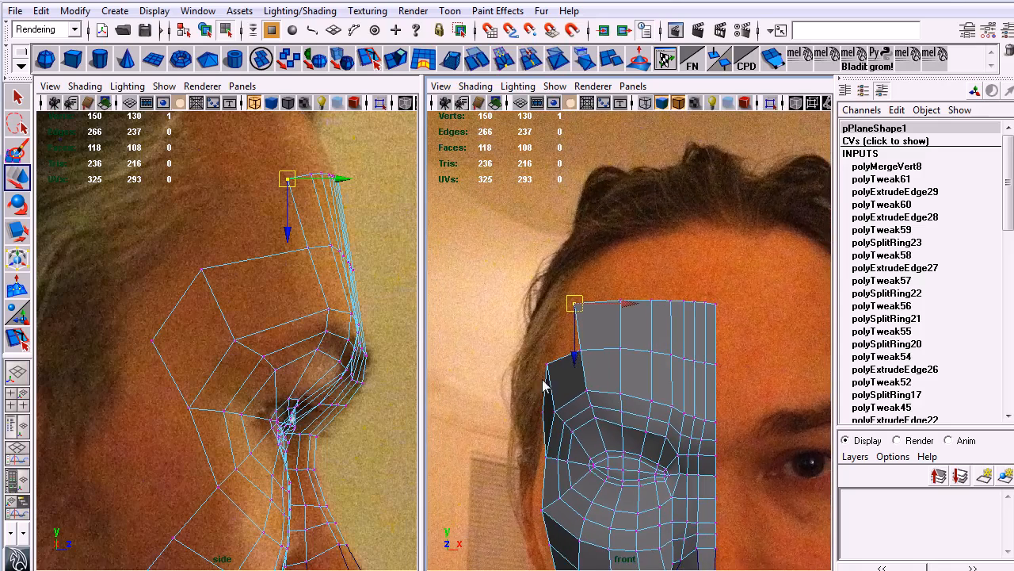
pyautogui.click(715, 302)
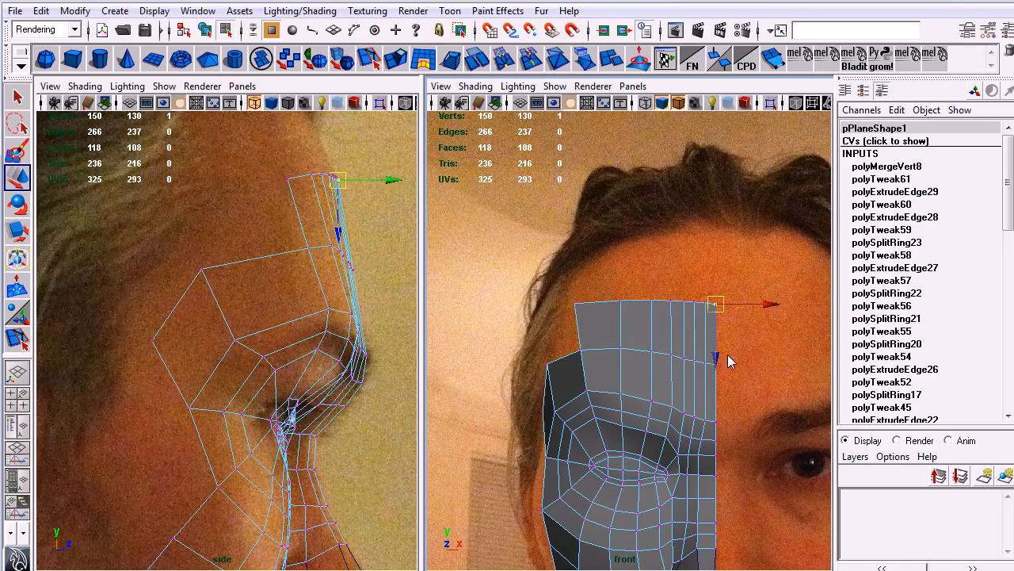
pyautogui.keyDown('alt'); pyautogui.moveTo(353, 225); pyautogui.dragTo(333, 390, button='middle'); pyautogui.keyUp('alt')
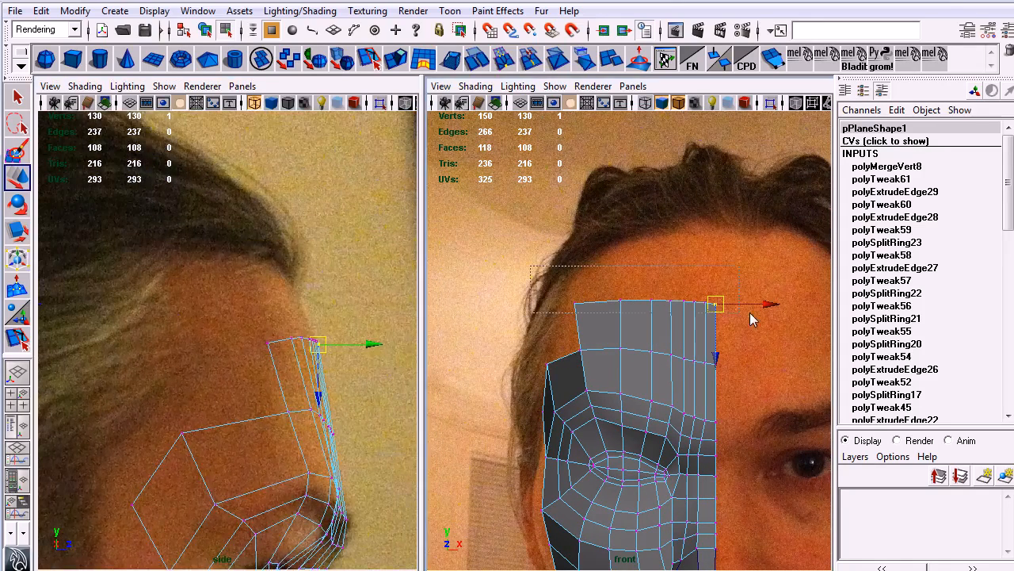
pyautogui.moveTo(536, 273); pyautogui.dragTo(701, 308)
pyautogui.moveTo(647, 360); pyautogui.dragTo(618, 284)
pyautogui.moveTo(301, 242); pyautogui.dragTo(276, 271)
pyautogui.press('q')
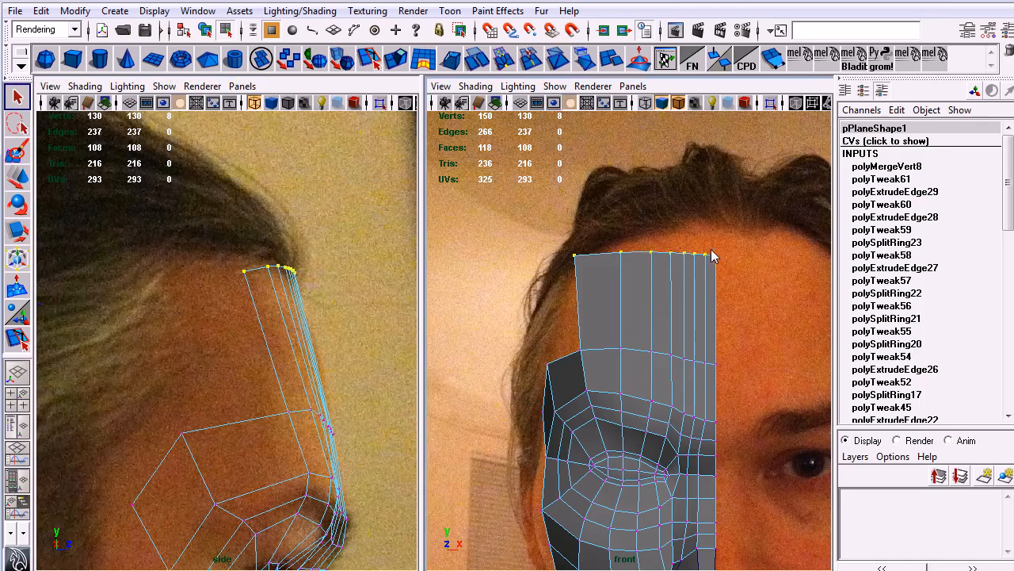
# Step: Move the forehead strip's outer vertices in the top and second rows backward in the side view
pyautogui.press('w')
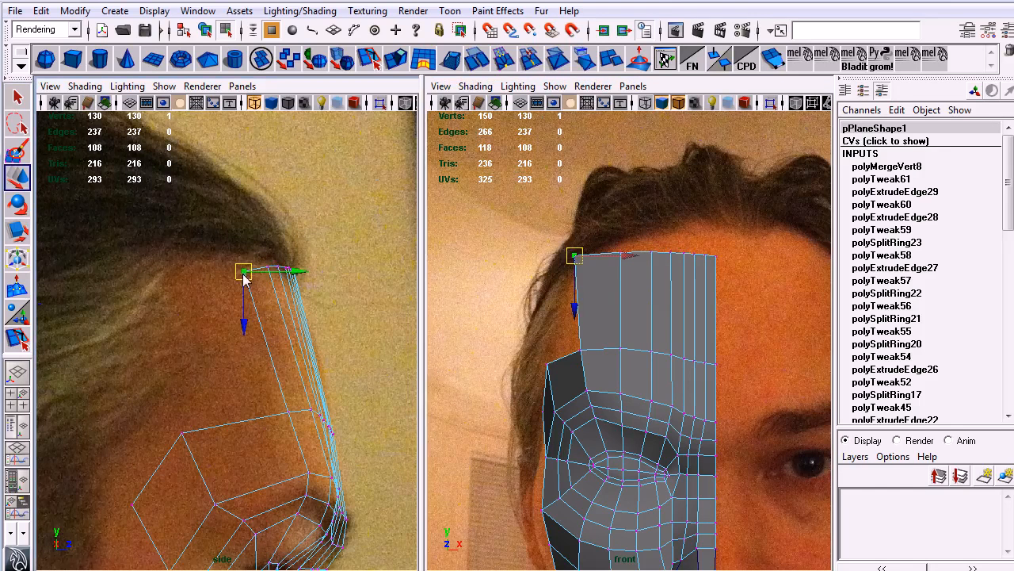
pyautogui.moveTo(247, 277); pyautogui.dragTo(303, 266)
pyautogui.click(290, 413)
pyautogui.moveTo(291, 416); pyautogui.dragTo(279, 413)
# Step: Lower the forehead's top outer vertex in the front view to round off the upper corner
pyautogui.keyDown('alt'); pyautogui.moveTo(599, 401); pyautogui.dragTo(650, 413, button='middle'); pyautogui.keyUp('alt')
pyautogui.scroll(2, 608, 349)
pyautogui.click(594, 230)
pyautogui.moveTo(607, 288); pyautogui.dragTo(607, 300)
# Step: Examine the whole face mesh against the reference photos in the front, side and perspective views
pyautogui.keyDown('alt'); pyautogui.moveTo(689, 301); pyautogui.dragTo(659, 275, button='middle'); pyautogui.keyUp('alt')
pyautogui.scroll(-5, 664, 334)
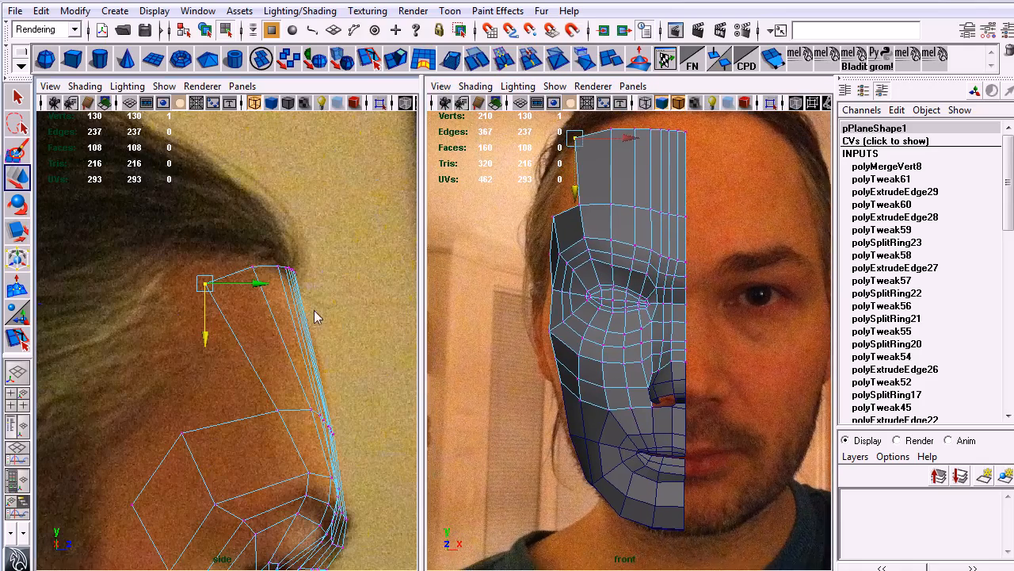
pyautogui.scroll(-3, 309, 370)
pyautogui.scroll(-1, 309, 371)
pyautogui.keyDown('alt'); pyautogui.moveTo(240, 412); pyautogui.dragTo(229, 214, button='middle'); pyautogui.keyUp('alt')
pyautogui.scroll(-2, 229, 214)
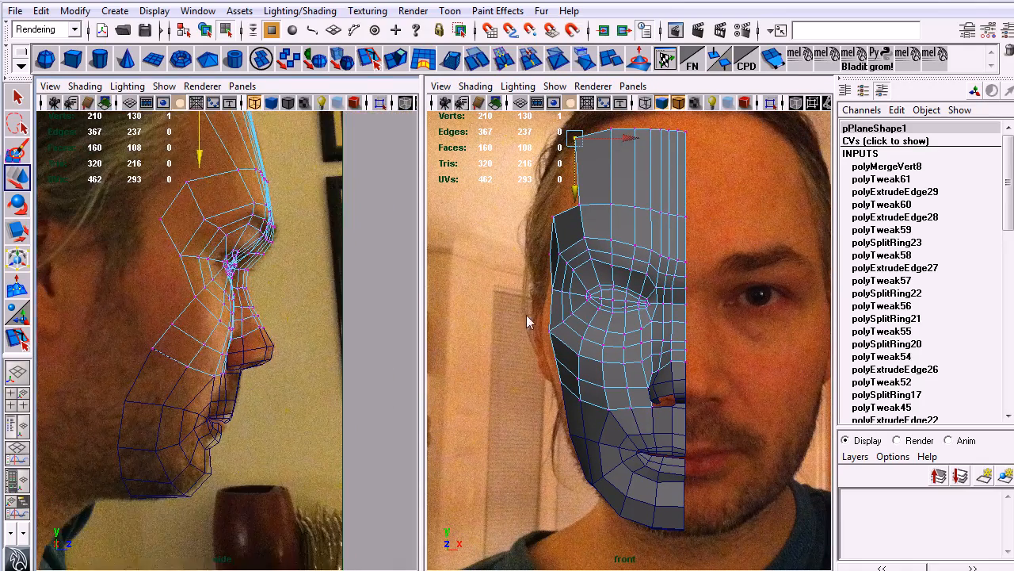
pyautogui.scroll(-3, 621, 342)
pyautogui.press('space')
pyautogui.moveTo(675, 420); pyautogui.dragTo(726, 347)
pyautogui.scroll(-5, 735, 382)
pyautogui.keyDown('alt'); pyautogui.moveTo(667, 313); pyautogui.dragTo(604, 292); pyautogui.keyUp('alt')
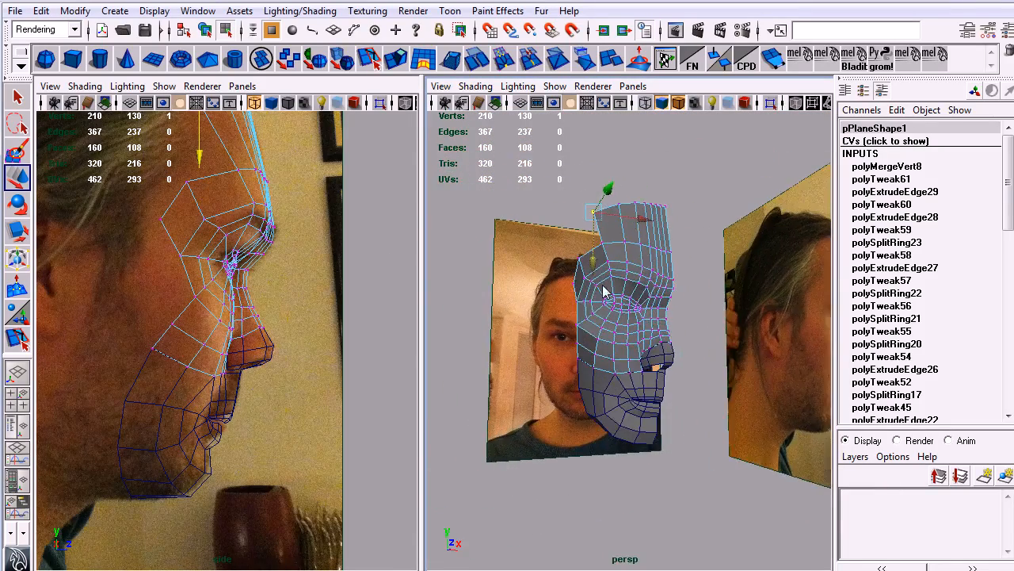
pyautogui.click(206, 35)
pyautogui.click(687, 245)
# Step: Move the outer cheek vertex sideways in the perspective view to smooth the side of the face
pyautogui.keyDown('alt'); pyautogui.moveTo(692, 248); pyautogui.dragTo(642, 269); pyautogui.keyUp('alt')
pyautogui.keyDown('alt'); pyautogui.moveTo(642, 270); pyautogui.dragTo(641, 397, button='right'); pyautogui.keyUp('alt')
pyautogui.keyDown('alt'); pyautogui.moveTo(641, 397); pyautogui.dragTo(605, 360); pyautogui.keyUp('alt')
pyautogui.moveTo(570, 334); pyautogui.dragTo(559, 340, button='right')
pyautogui.click(601, 345)
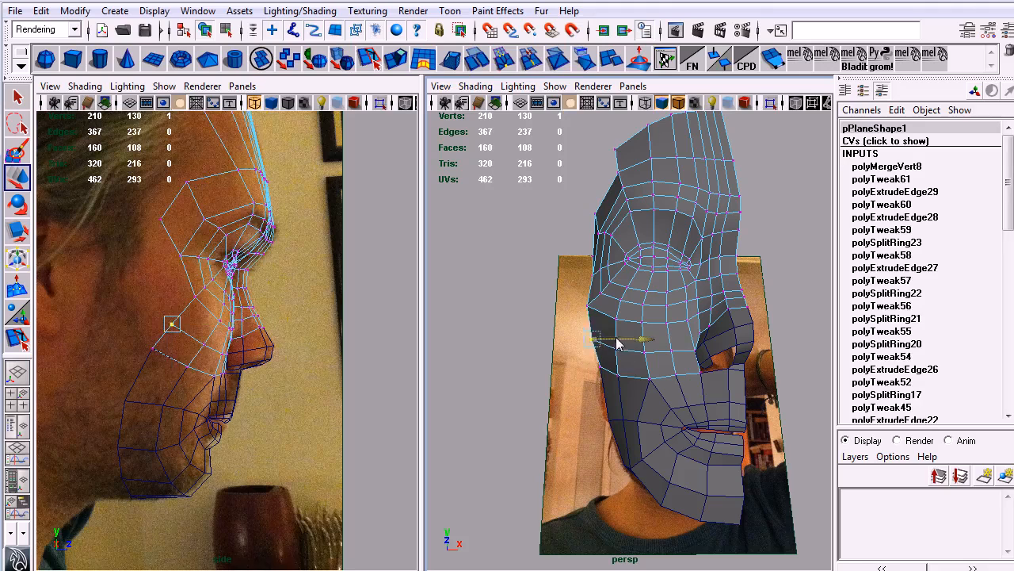
pyautogui.moveTo(616, 338)
pyautogui.mouseDown()
pyautogui.moveTo(595, 357)
pyautogui.moveTo(611, 380)
pyautogui.mouseUp()
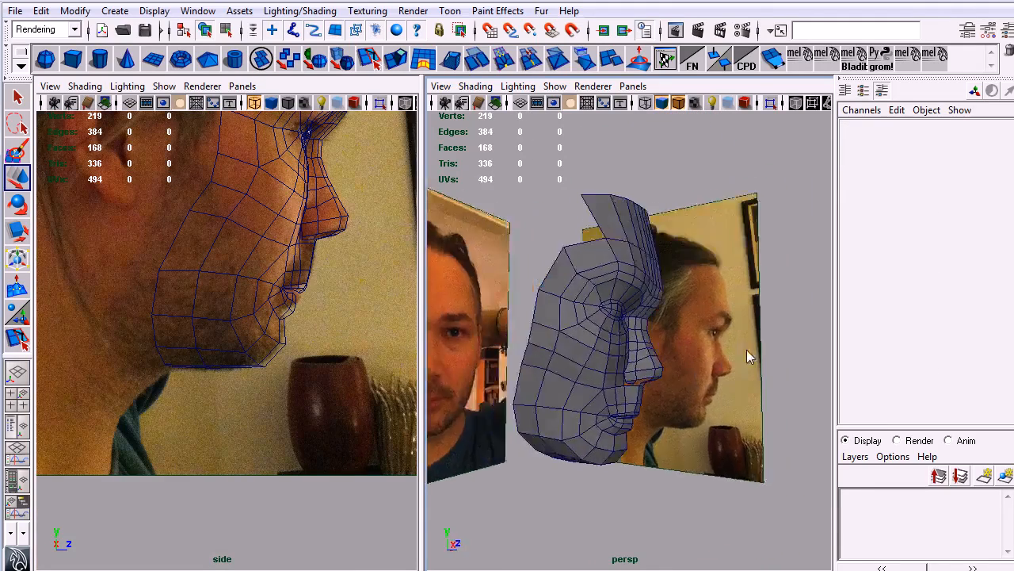
# Step: Turn off the wireframe overlay on the shaded model and group all three face meshes together
pyautogui.moveTo(746, 350)
pyautogui.keyDown('alt'); pyautogui.mouseDown()
pyautogui.moveTo(679, 326)
pyautogui.moveTo(659, 342)
pyautogui.moveTo(746, 373)
pyautogui.moveTo(798, 367)
pyautogui.moveTo(668, 373)
pyautogui.moveTo(637, 361)
pyautogui.moveTo(747, 363)
pyautogui.moveTo(596, 374)
pyautogui.mouseUp(); pyautogui.keyUp('alt')
pyautogui.click(679, 103)
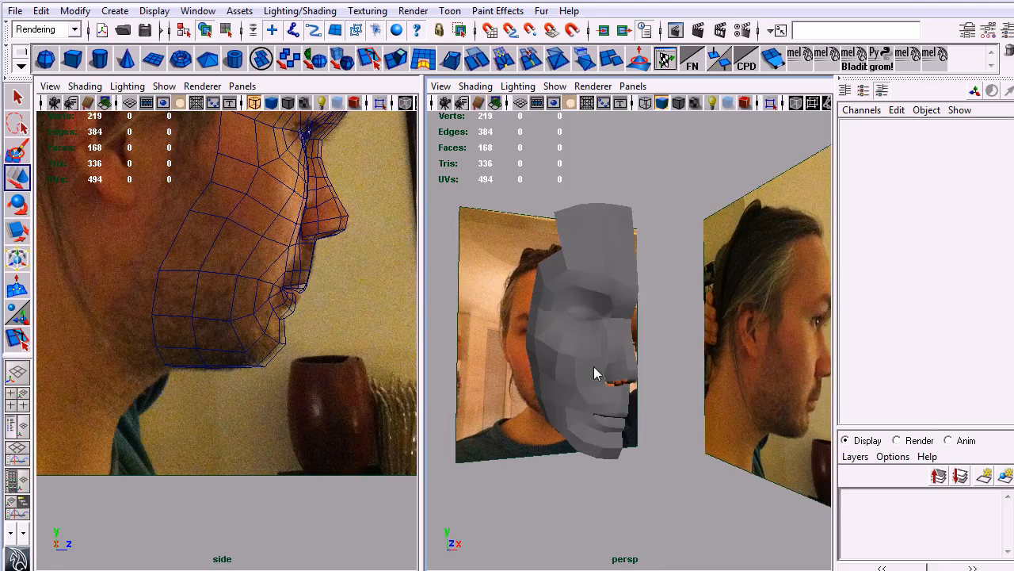
pyautogui.click(594, 368)
pyautogui.keyDown('shift'); pyautogui.click(587, 417); pyautogui.keyUp('shift')
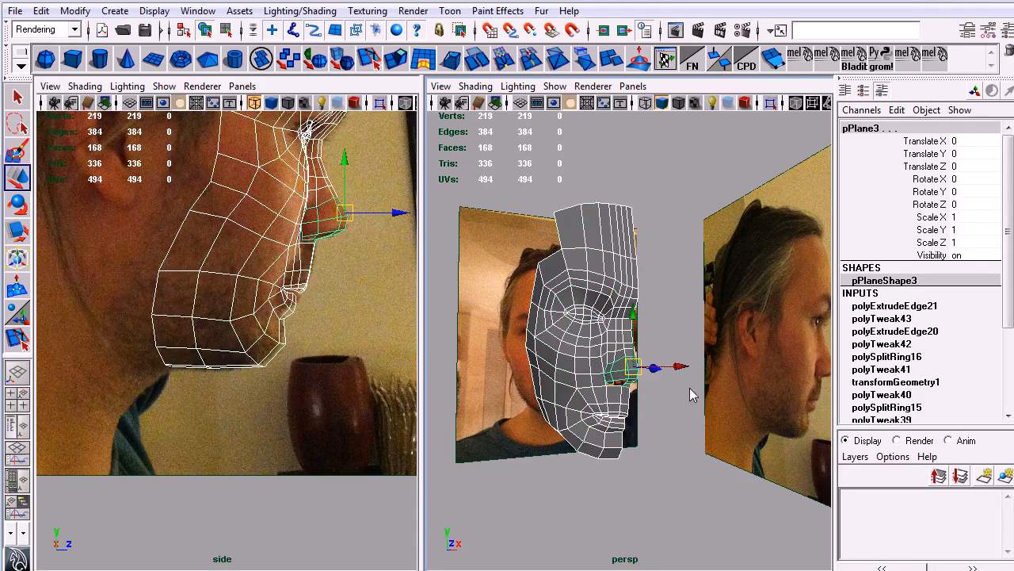
pyautogui.hotkey('ctrl', 'g')
# Step: Snap the group's pivot to a vertex on the face's centre line at the nose bridge
pyautogui.keyDown('alt'); pyautogui.moveTo(656, 382); pyautogui.dragTo(621, 406); pyautogui.keyUp('alt')
pyautogui.press('Insert')
pyautogui.press('v')
pyautogui.moveTo(561, 354); pyautogui.dragTo(614, 348)
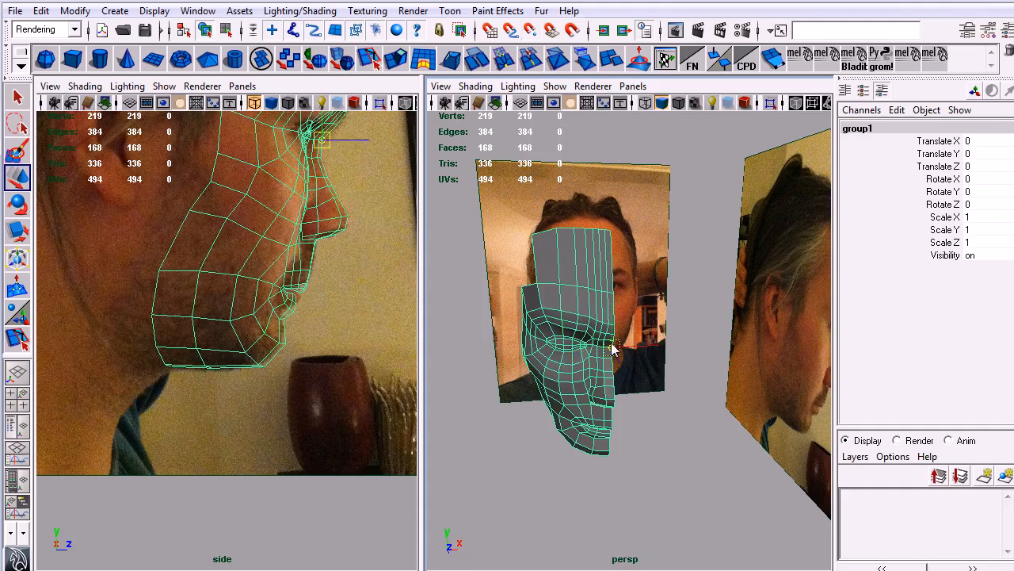
# Step: Duplicate the face group with Duplicate Special as an Instance under Parent, without the input graph, with X scale -1
pyautogui.click(40, 11)
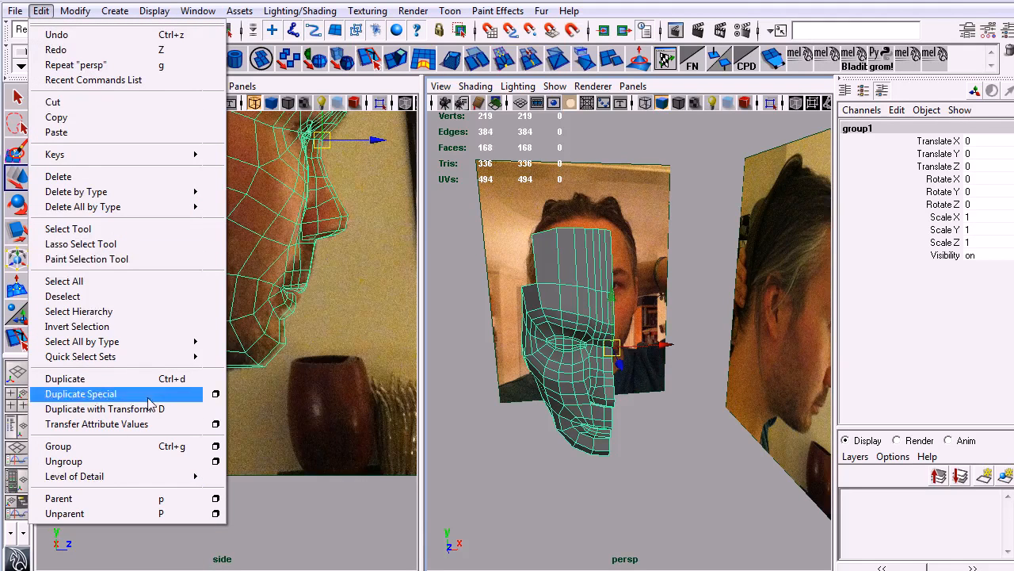
pyautogui.click(215, 394)
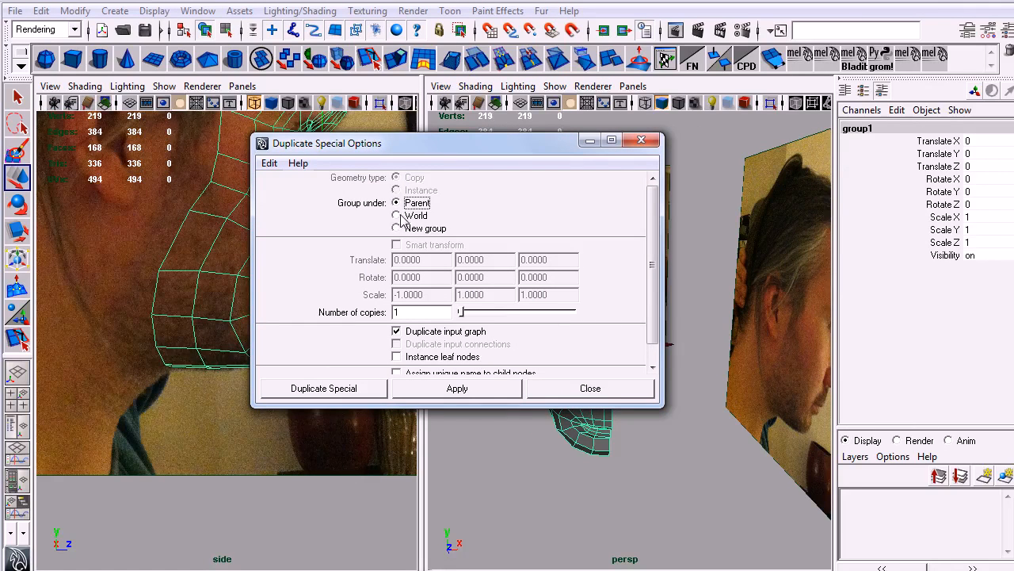
pyautogui.click(398, 332)
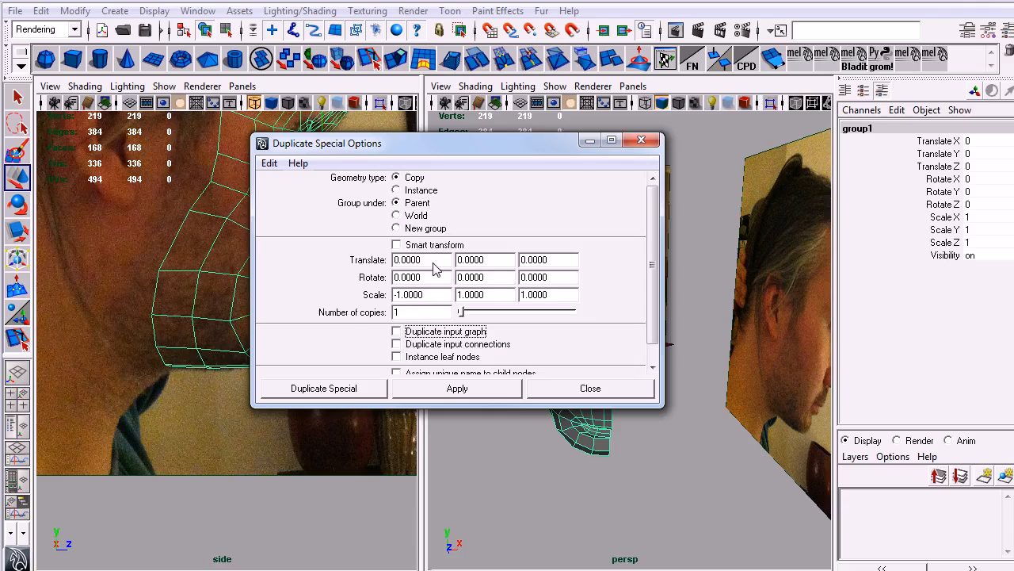
pyautogui.click(397, 191)
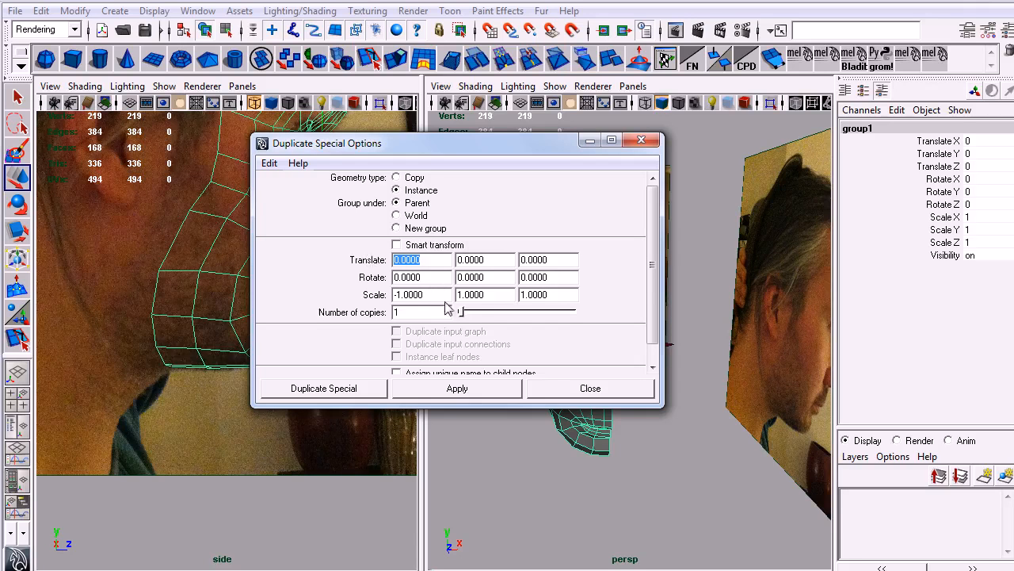
pyautogui.click(461, 388)
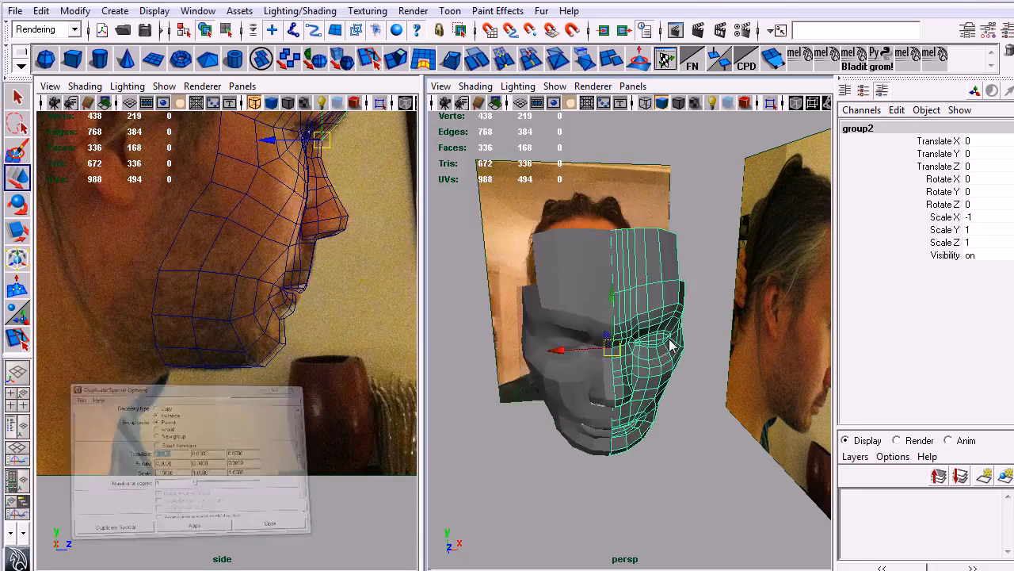
# Step: Display both face halves as wireframe over the reference photo in the front view
pyautogui.click(669, 189)
pyautogui.keyDown('alt'); pyautogui.moveTo(669, 189); pyautogui.dragTo(592, 398); pyautogui.keyUp('alt')
pyautogui.press('space')
pyautogui.keyDown('alt'); pyautogui.moveTo(726, 410); pyautogui.dragTo(683, 391, button='middle'); pyautogui.keyUp('alt')
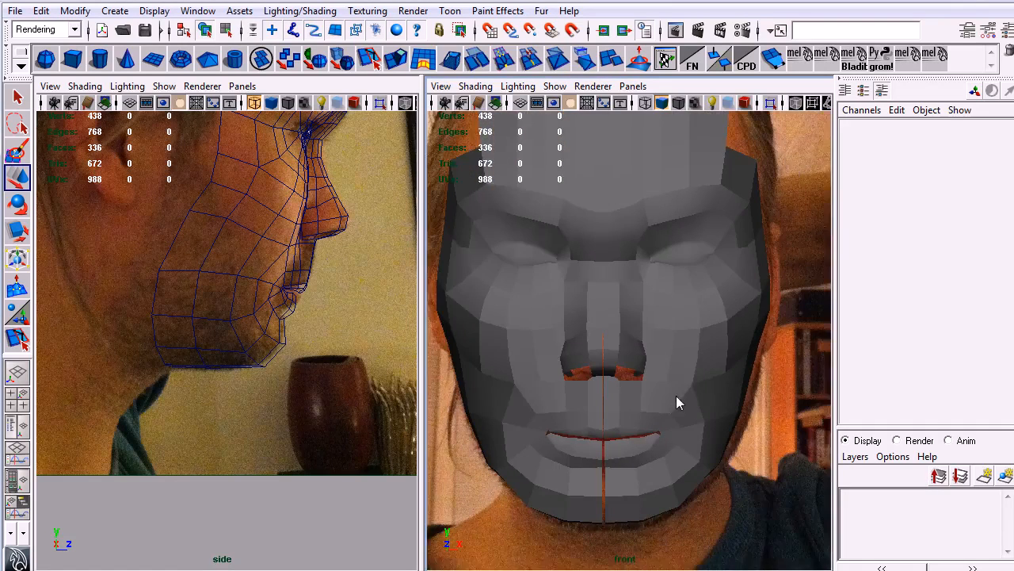
pyautogui.press('4')
pyautogui.keyDown('alt'); pyautogui.moveTo(686, 390); pyautogui.dragTo(684, 362, button='middle'); pyautogui.keyUp('alt')
pyautogui.keyDown('alt'); pyautogui.moveTo(679, 367); pyautogui.dragTo(602, 356, button='right'); pyautogui.keyUp('alt')
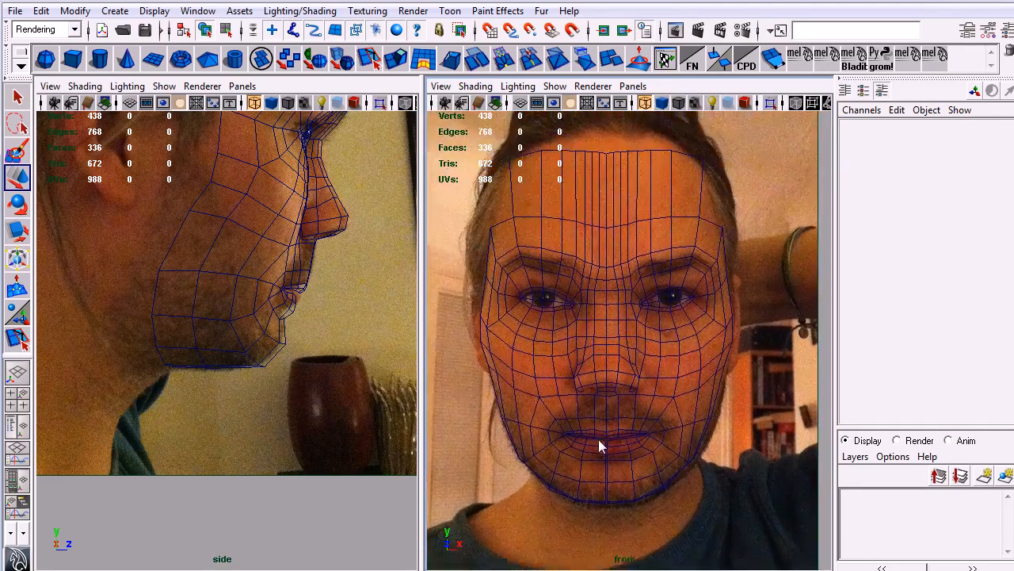
# Step: Move the centre-line vertices of the lower lip and chin sideways to close the gap between the mirrored halves
pyautogui.scroll(5, 597, 403)
pyautogui.click(573, 359)
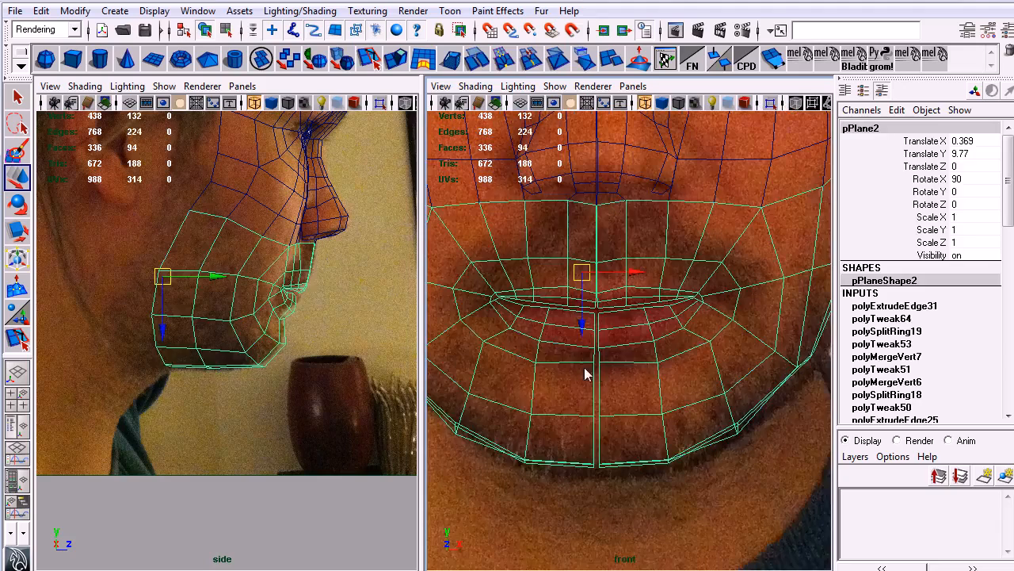
pyautogui.moveTo(584, 367); pyautogui.dragTo(536, 367, button='right')
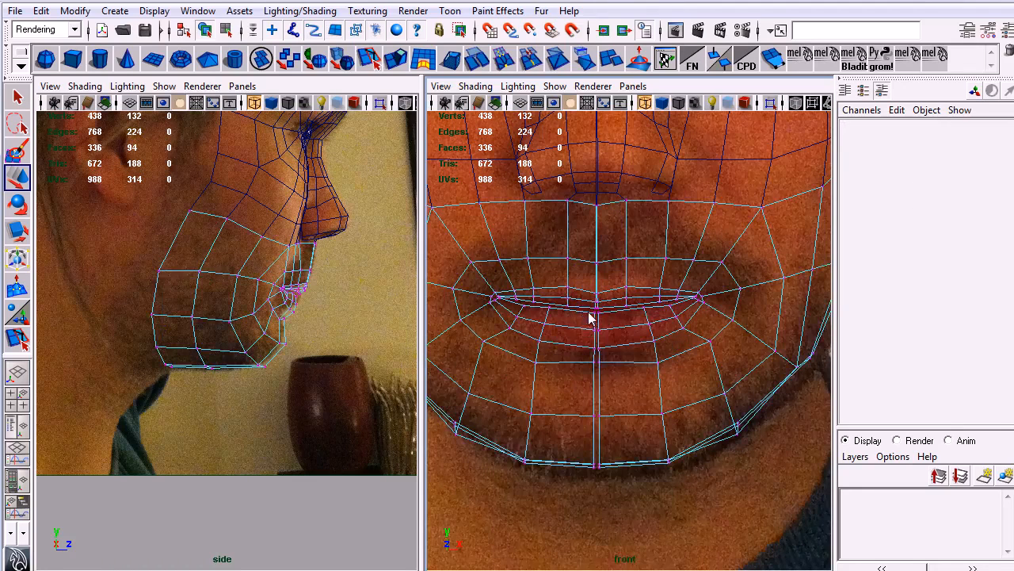
pyautogui.moveTo(595, 487); pyautogui.dragTo(595, 488)
pyautogui.press('w')
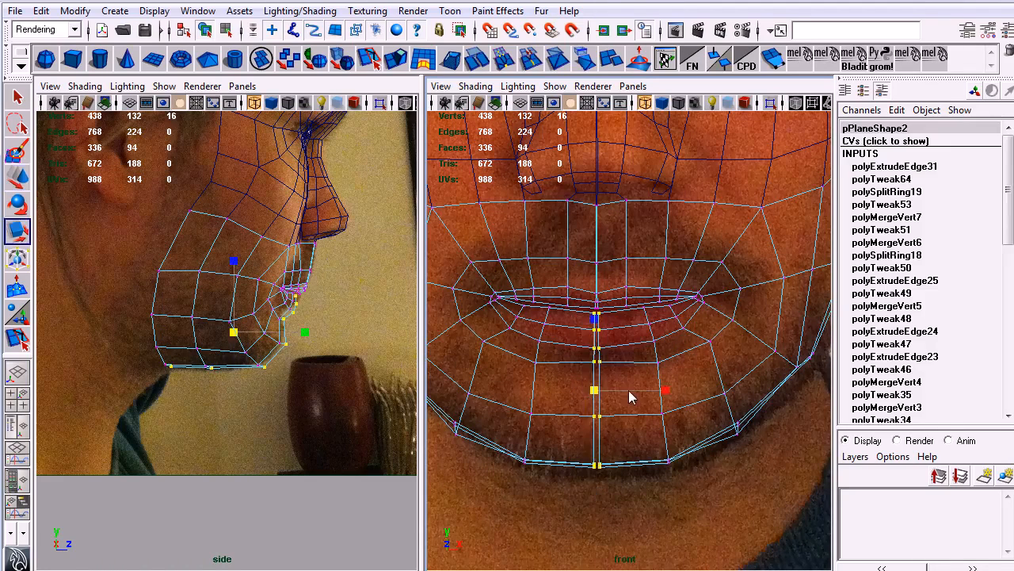
pyautogui.press('w')
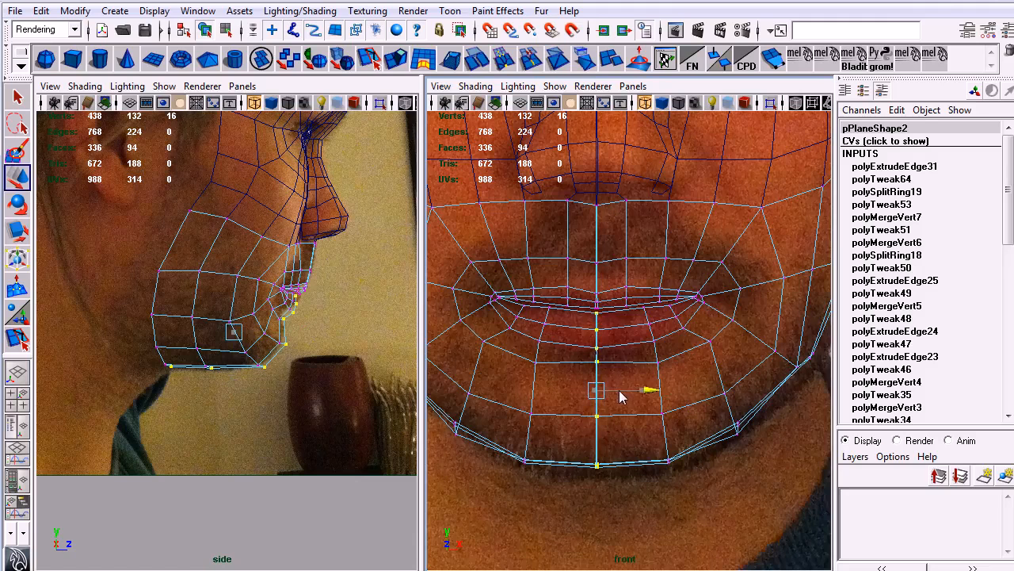
pyautogui.press('r')
pyautogui.press('w')
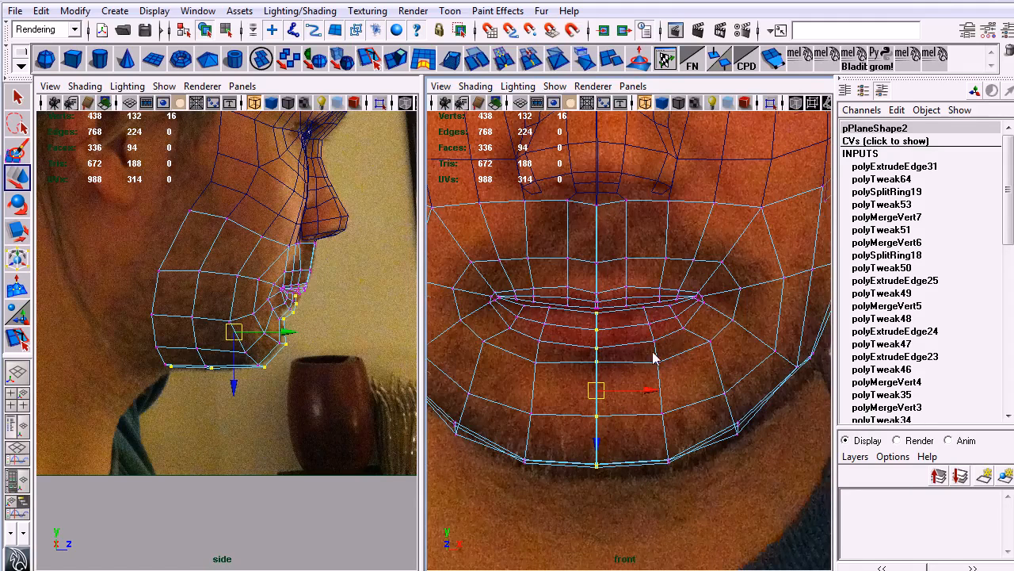
# Step: Switch back to the perspective view, return to object selection mode and deselect the mouth and chin mesh
pyautogui.keyDown('alt'); pyautogui.moveTo(654, 358); pyautogui.dragTo(674, 382, button='middle'); pyautogui.keyUp('alt')
pyautogui.press('space')
pyautogui.moveTo(674, 378); pyautogui.dragTo(676, 346)
pyautogui.keyDown('alt'); pyautogui.moveTo(721, 356); pyautogui.dragTo(559, 297, button='right'); pyautogui.keyUp('alt')
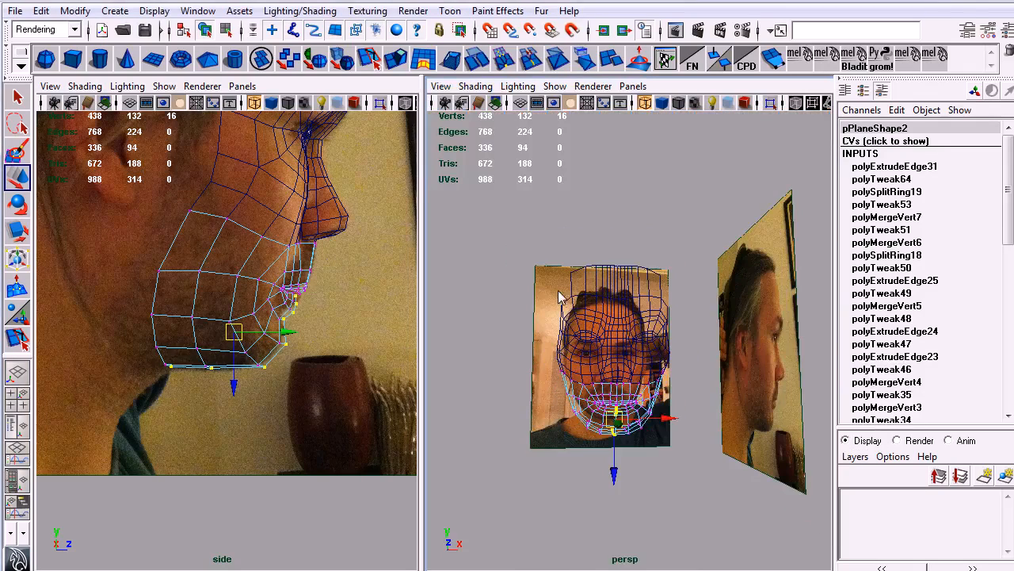
pyautogui.click(226, 29)
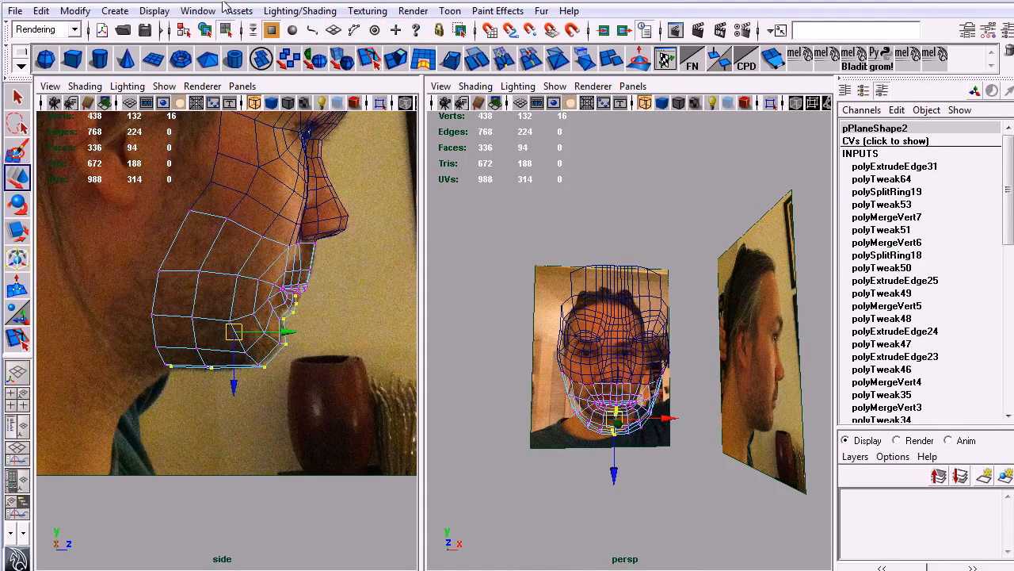
pyautogui.click(205, 31)
pyautogui.click(654, 235)
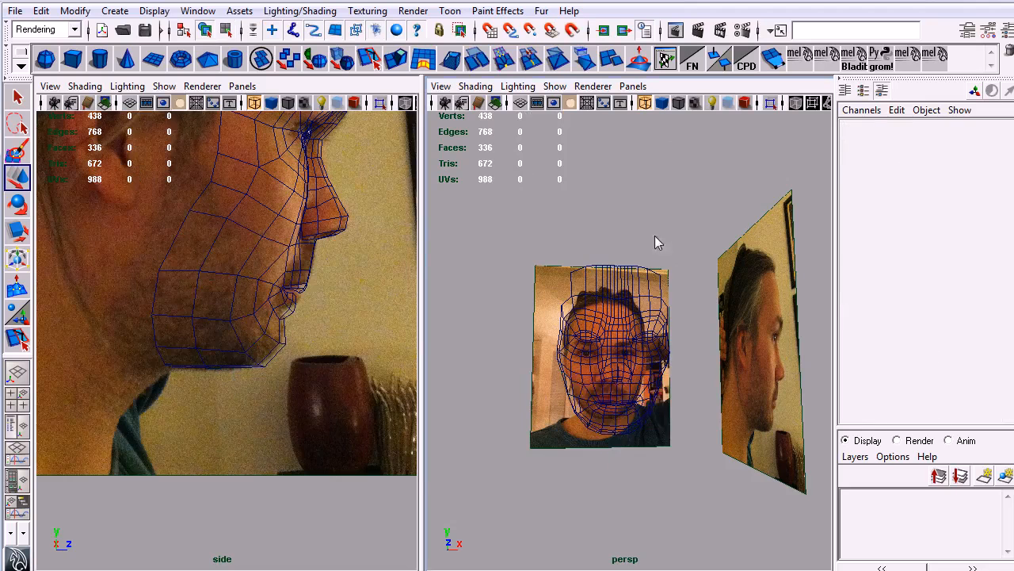
# Step: Examine the complete mirrored face with shading from several angles in the perspective view
pyautogui.hotkey('alt', 'a')
pyautogui.moveTo(645, 198)
pyautogui.keyDown('alt'); pyautogui.mouseDown()
pyautogui.moveTo(688, 246)
pyautogui.moveTo(739, 236)
pyautogui.moveTo(802, 250)
pyautogui.moveTo(593, 252)
pyautogui.moveTo(568, 294)
pyautogui.moveTo(765, 237)
pyautogui.moveTo(754, 194)
pyautogui.moveTo(617, 255)
pyautogui.mouseUp(); pyautogui.keyUp('alt')
pyautogui.keyDown('alt'); pyautogui.moveTo(616, 255); pyautogui.dragTo(688, 357, button='right'); pyautogui.keyUp('alt')
pyautogui.keyDown('alt'); pyautogui.moveTo(688, 356); pyautogui.dragTo(684, 285, button='middle'); pyautogui.keyUp('alt')
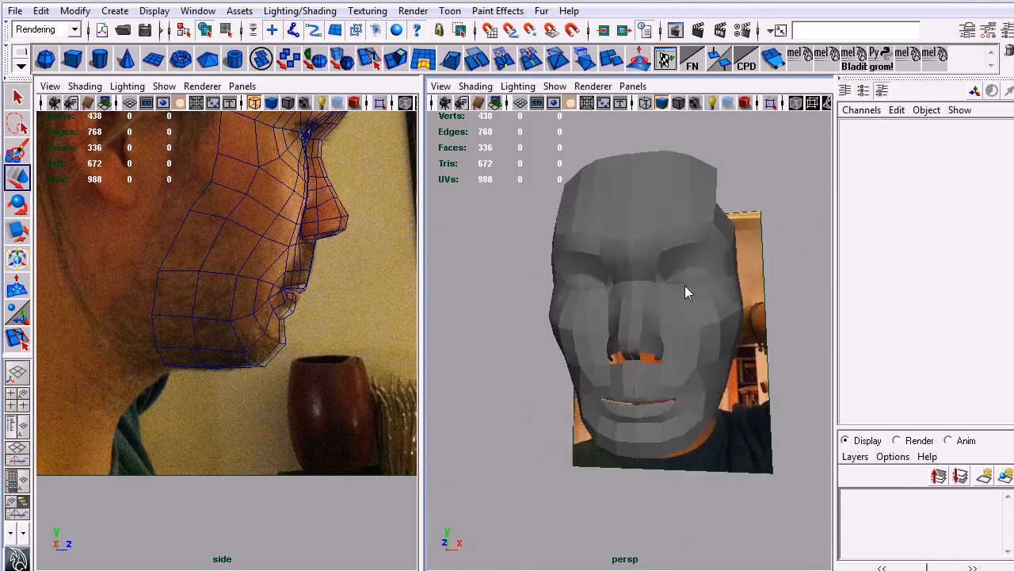
pyautogui.keyDown('alt'); pyautogui.moveTo(684, 285); pyautogui.dragTo(717, 277); pyautogui.keyUp('alt')
pyautogui.keyDown('alt'); pyautogui.moveTo(631, 329); pyautogui.dragTo(628, 431); pyautogui.keyUp('alt')
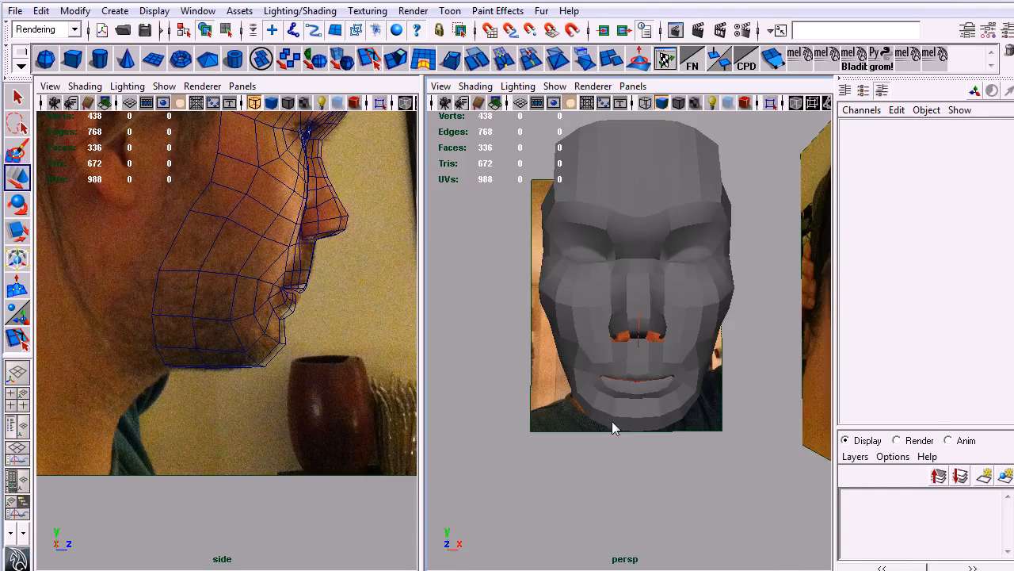
pyautogui.click(604, 402)
pyautogui.click(575, 318)
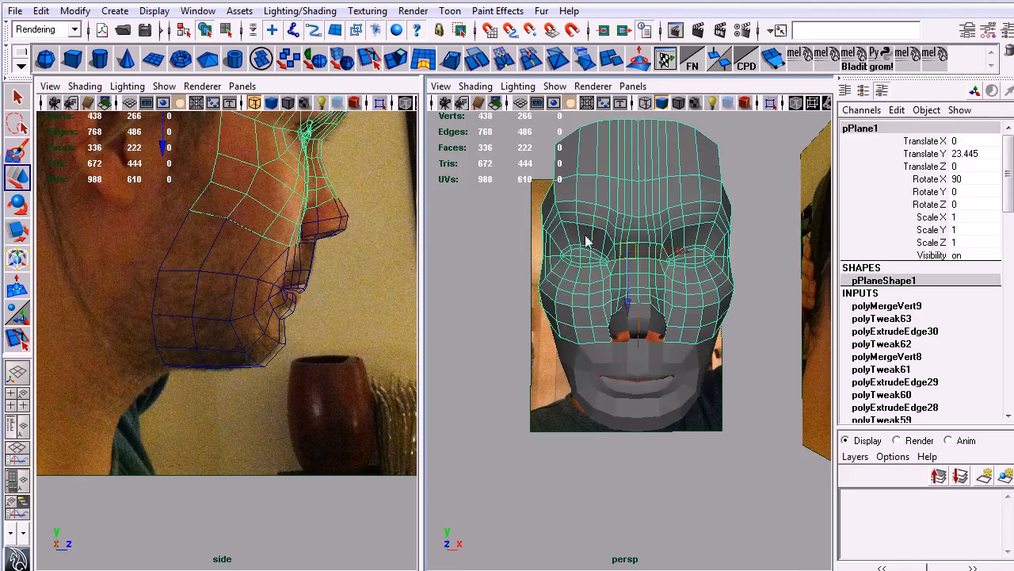
pyautogui.keyDown('alt'); pyautogui.moveTo(584, 236); pyautogui.dragTo(626, 327); pyautogui.keyUp('alt')
pyautogui.click(626, 328)
pyautogui.moveTo(624, 422)
pyautogui.keyDown('alt'); pyautogui.mouseDown()
pyautogui.moveTo(634, 394)
pyautogui.moveTo(634, 505)
pyautogui.moveTo(592, 401)
pyautogui.moveTo(618, 430)
pyautogui.mouseUp(); pyautogui.keyUp('alt')
pyautogui.click(634, 506)
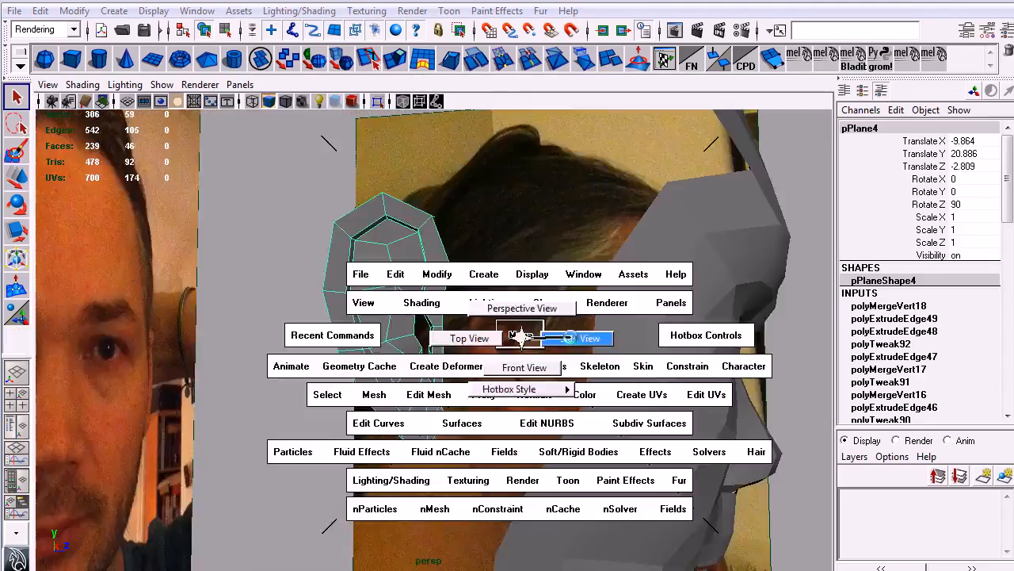
# Step: Compare the ear mesh with the ear in the side reference photo, in wireframe display
pyautogui.moveTo(521, 418); pyautogui.dragTo(578, 421)
pyautogui.scroll(-3, 607, 299)
pyautogui.press('4')
pyautogui.scroll(-2, 482, 362)
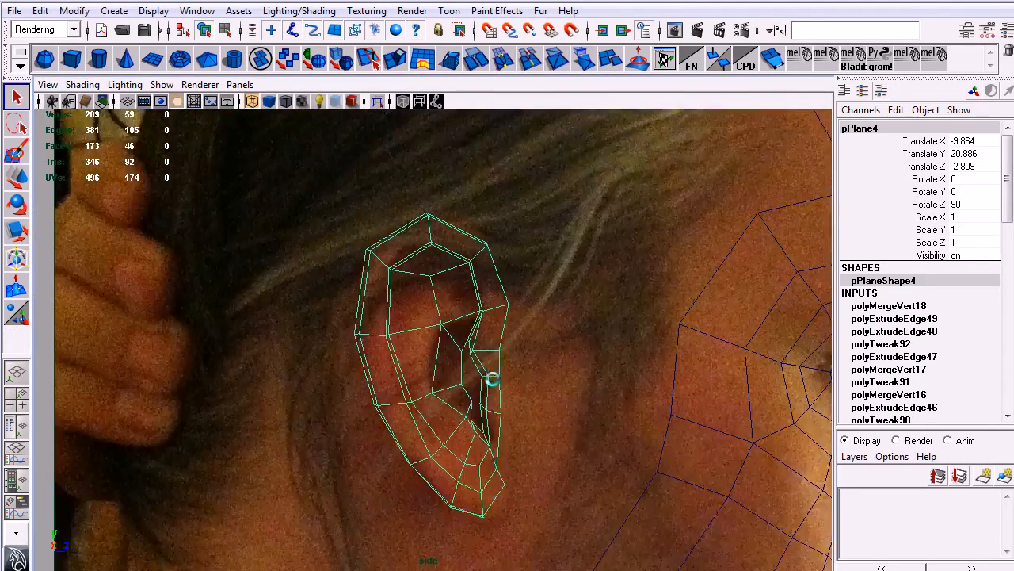
pyautogui.keyDown('alt'); pyautogui.moveTo(482, 363); pyautogui.dragTo(463, 295, button='middle'); pyautogui.keyUp('alt')
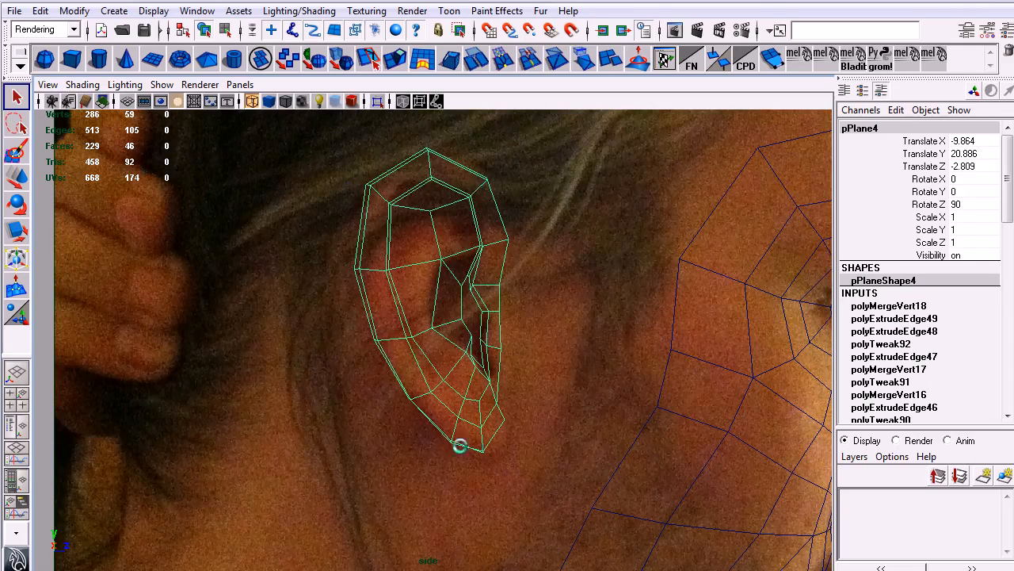
pyautogui.keyDown('alt'); pyautogui.moveTo(433, 278); pyautogui.dragTo(430, 312, button='middle'); pyautogui.keyUp('alt')
pyautogui.press('space')
pyautogui.moveTo(439, 336); pyautogui.dragTo(430, 312)
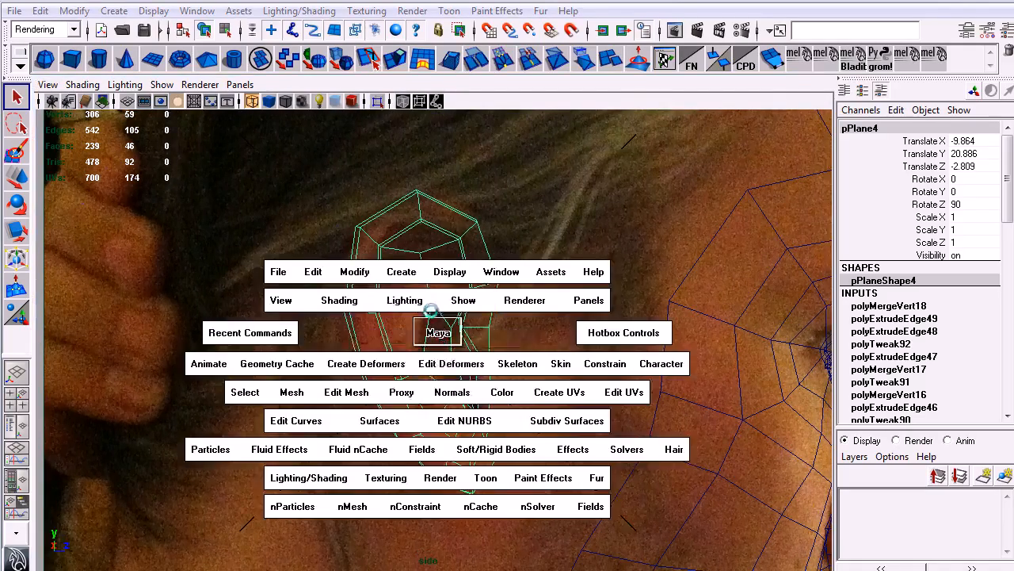
# Step: Move the ear's upper vertices outward and rotate them slightly to tilt the top of the ear
pyautogui.keyDown('alt'); pyautogui.moveTo(485, 275); pyautogui.dragTo(410, 331); pyautogui.keyUp('alt')
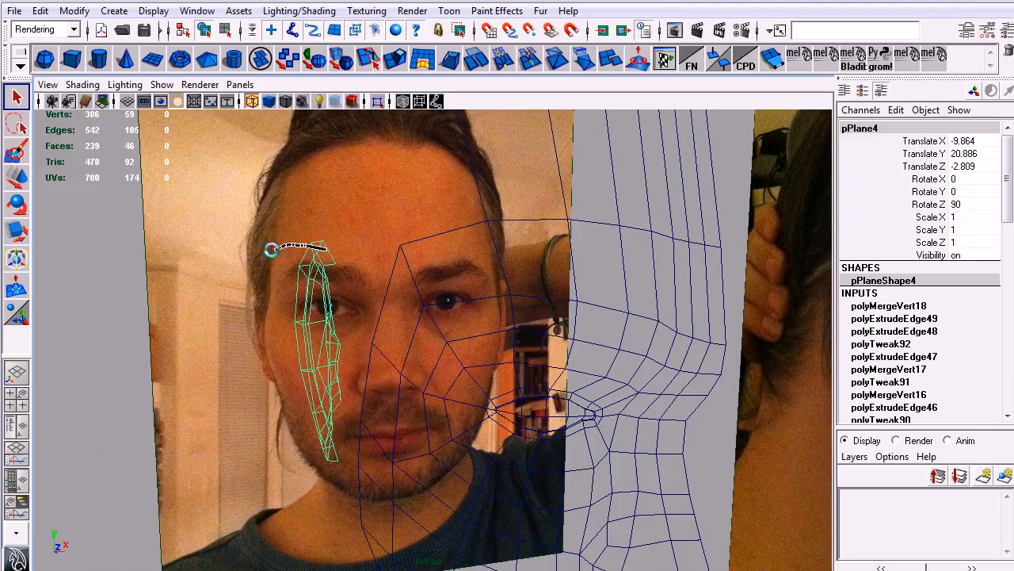
pyautogui.moveTo(323, 251); pyautogui.dragTo(299, 236, button='right')
pyautogui.moveTo(287, 220); pyautogui.dragTo(339, 301)
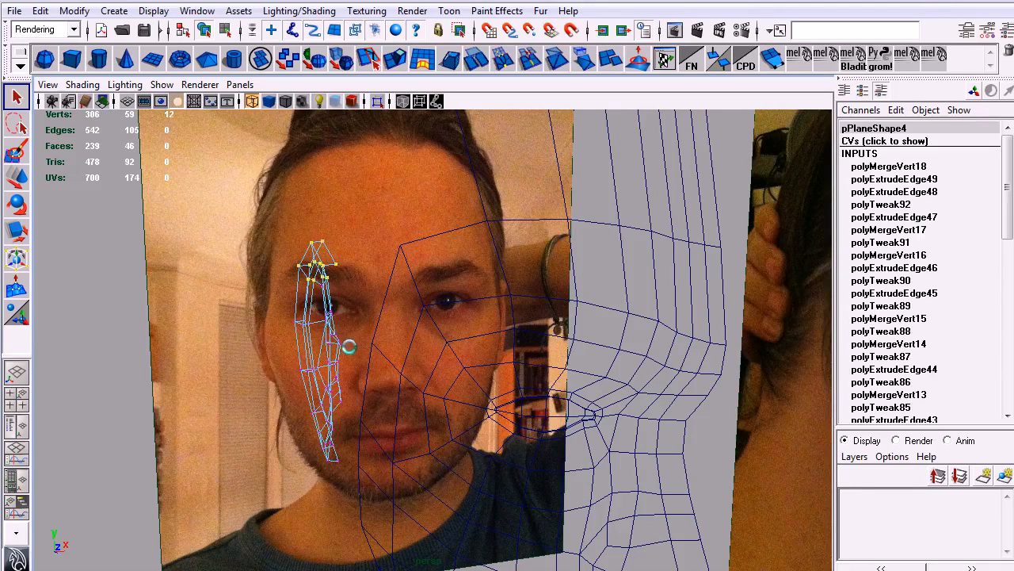
pyautogui.press('w')
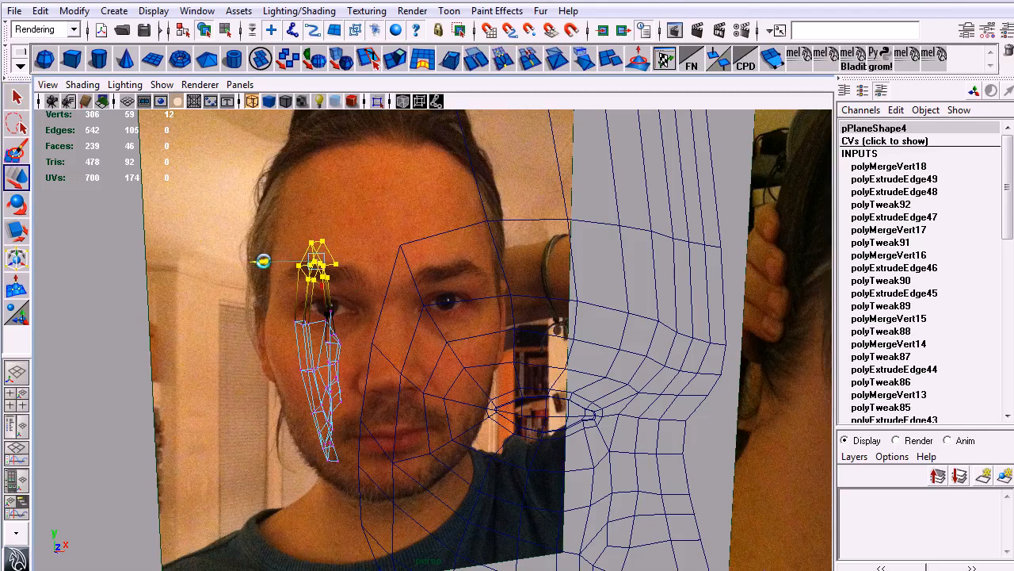
pyautogui.press('e')
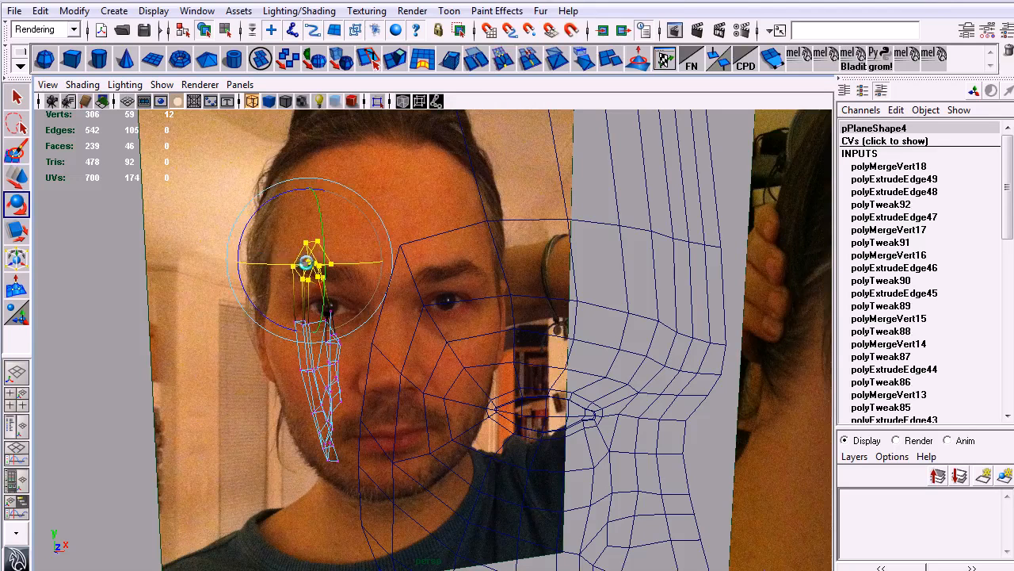
pyautogui.click(264, 194)
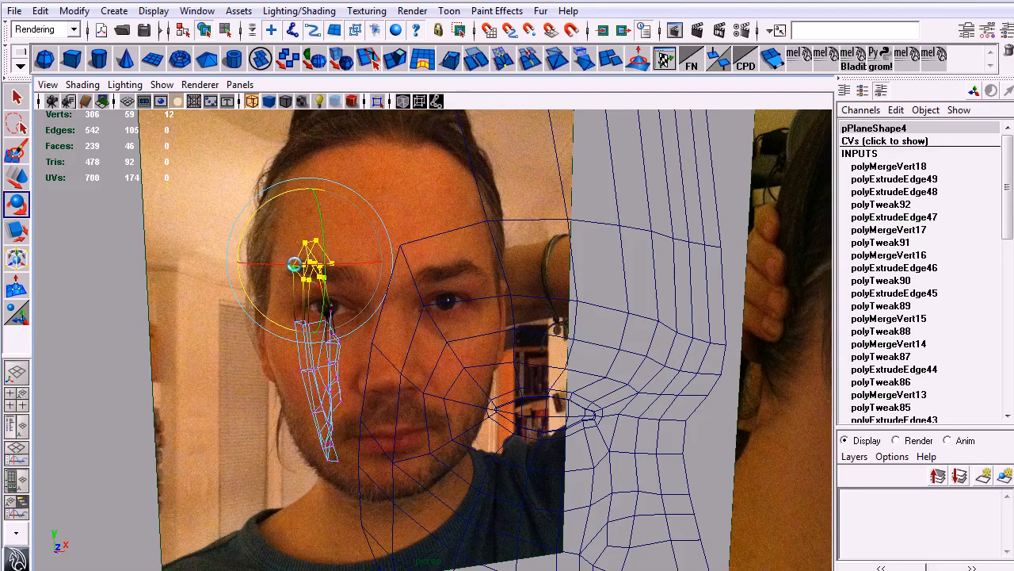
# Step: Move the ear's lower vertices sideways to refine the slant of the ear as seen from the front
pyautogui.keyDown('alt'); pyautogui.moveTo(317, 313); pyautogui.dragTo(274, 335); pyautogui.keyUp('alt')
pyautogui.press('q')
pyautogui.moveTo(332, 406); pyautogui.dragTo(347, 408)
pyautogui.press('w')
pyautogui.moveTo(287, 317); pyautogui.dragTo(325, 320)
pyautogui.press('e')
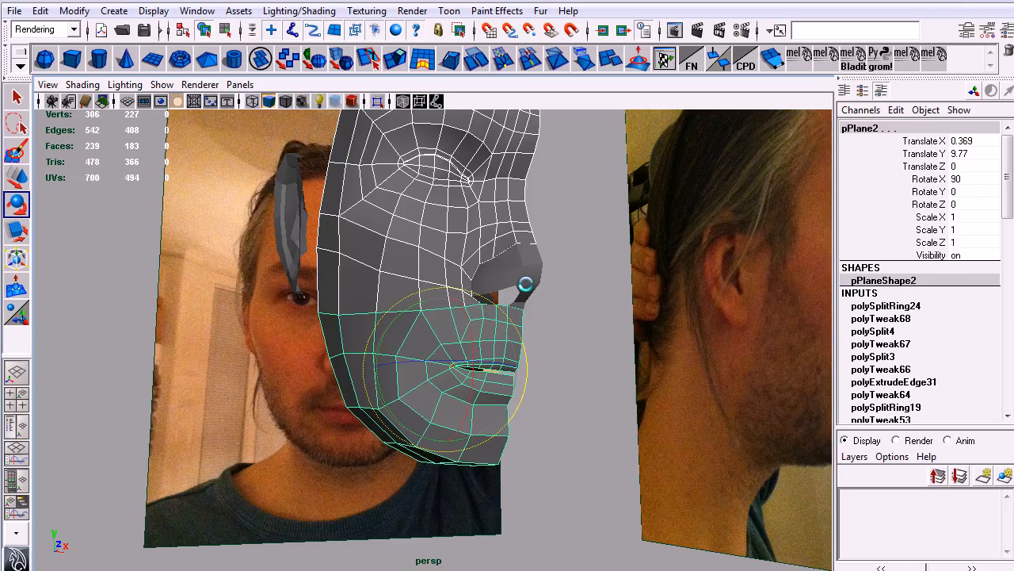
# Step: Add the nose mesh to the selected face meshes, combine all three into one object and delete its history
pyautogui.click(528, 275)
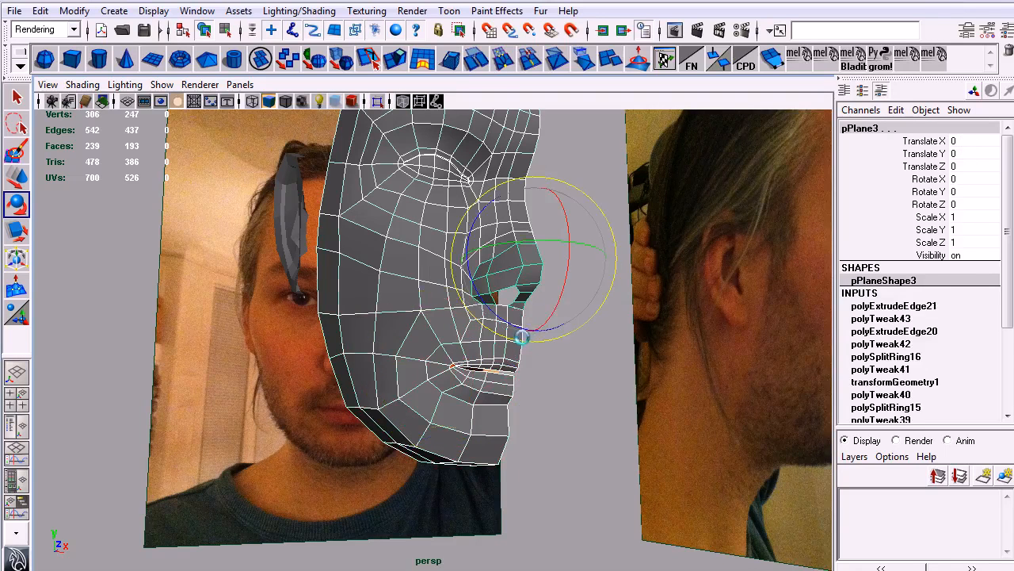
pyautogui.hotkey('alt', 'shift', 'd')
# Step: Merge the overlapping vertices along the cheek seam and around the nose on the combined face mesh
pyautogui.keyDown('alt'); pyautogui.moveTo(473, 341); pyautogui.dragTo(509, 282, button='right'); pyautogui.keyUp('alt')
pyautogui.keyDown('alt'); pyautogui.moveTo(509, 282); pyautogui.dragTo(502, 314, button='middle'); pyautogui.keyUp('alt')
pyautogui.moveTo(471, 292); pyautogui.dragTo(370, 284, button='right')
pyautogui.moveTo(435, 353); pyautogui.dragTo(448, 353)
pyautogui.keyDown('alt'); pyautogui.moveTo(277, 227); pyautogui.dragTo(279, 271, button='middle'); pyautogui.keyUp('alt')
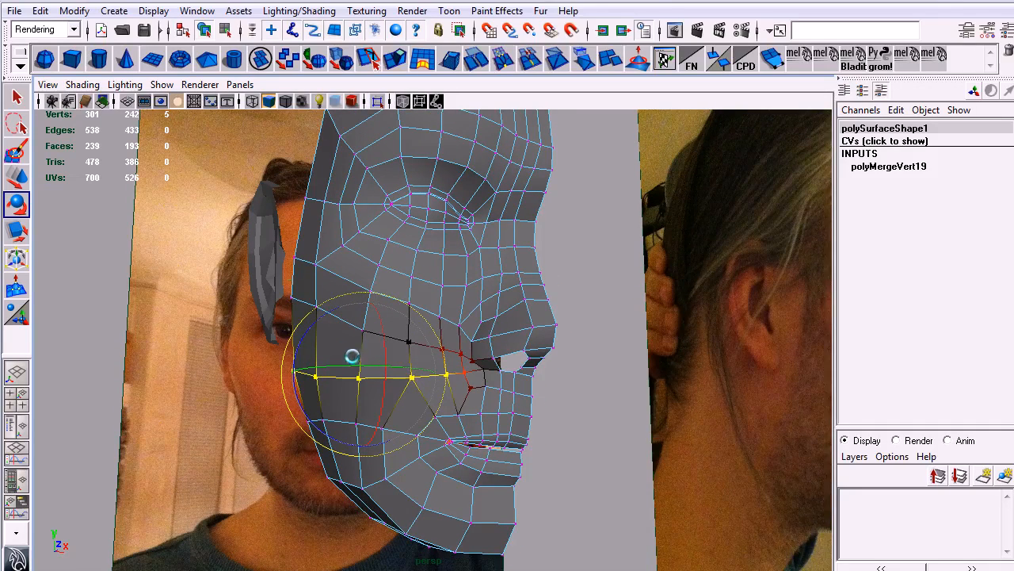
pyautogui.press('q')
pyautogui.keyDown('alt'); pyautogui.moveTo(331, 249); pyautogui.dragTo(428, 307); pyautogui.keyUp('alt')
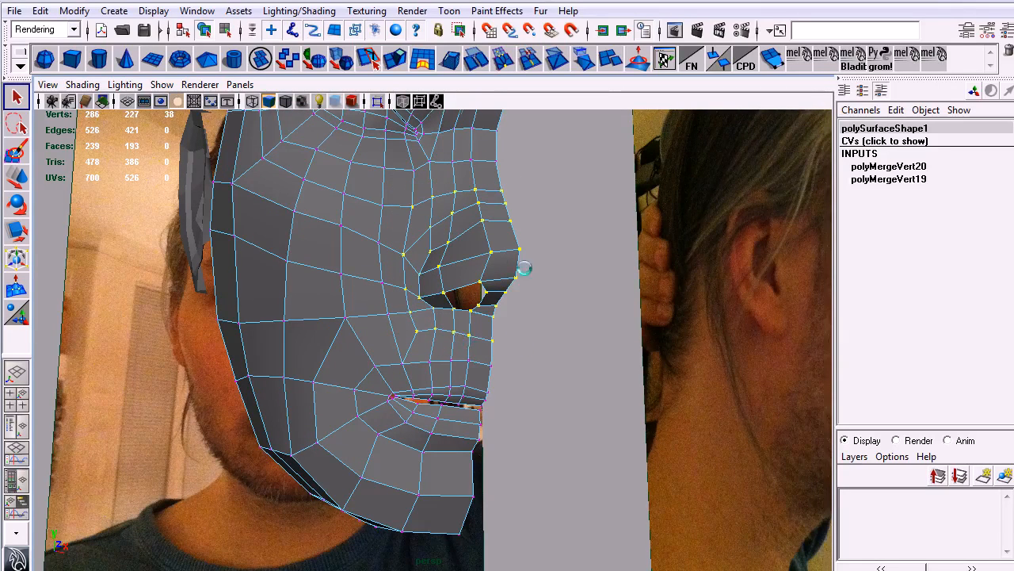
# Step: Delete the eight faces that fill the eye opening
pyautogui.keyDown('alt'); pyautogui.moveTo(524, 268); pyautogui.dragTo(501, 311); pyautogui.keyUp('alt')
pyautogui.keyDown('alt'); pyautogui.moveTo(473, 277); pyautogui.dragTo(438, 327); pyautogui.keyUp('alt')
pyautogui.press('1')
pyautogui.keyDown('alt'); pyautogui.moveTo(422, 328); pyautogui.dragTo(464, 433, button='middle'); pyautogui.keyUp('alt')
pyautogui.keyDown('alt'); pyautogui.moveTo(464, 433); pyautogui.dragTo(547, 449, button='right'); pyautogui.keyUp('alt')
pyautogui.keyDown('alt'); pyautogui.moveTo(403, 359); pyautogui.dragTo(483, 310, button='middle'); pyautogui.keyUp('alt')
pyautogui.keyDown('alt'); pyautogui.moveTo(483, 311); pyautogui.dragTo(585, 394, button='right'); pyautogui.keyUp('alt')
pyautogui.moveTo(421, 231); pyautogui.dragTo(399, 263, button='right')
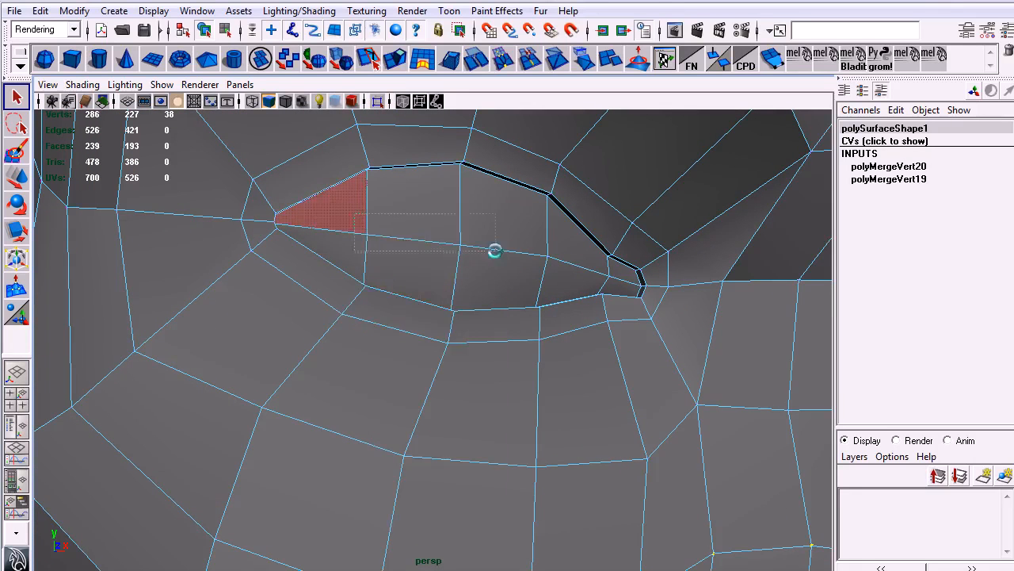
pyautogui.moveTo(489, 252); pyautogui.dragTo(499, 254)
pyautogui.keyDown('shift'); pyautogui.click(599, 276); pyautogui.keyUp('shift')
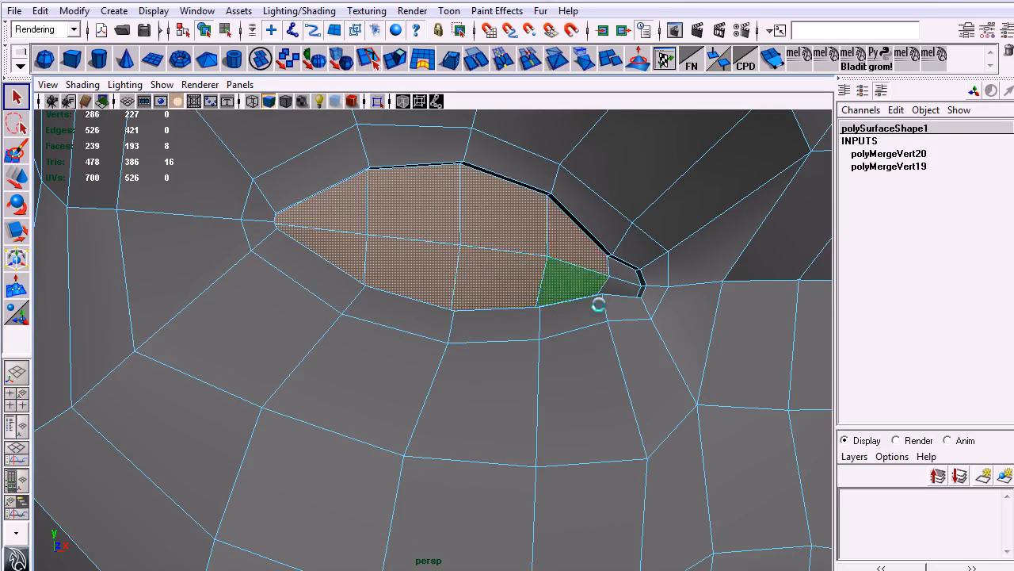
pyautogui.press('Delete')
# Step: Merge the overlapping vertices under the nose, at the nostril base and on the centre line
pyautogui.keyDown('alt'); pyautogui.moveTo(590, 281); pyautogui.dragTo(401, 245, button='right'); pyautogui.keyUp('alt')
pyautogui.keyDown('alt'); pyautogui.moveTo(401, 244); pyautogui.dragTo(260, 30); pyautogui.keyUp('alt')
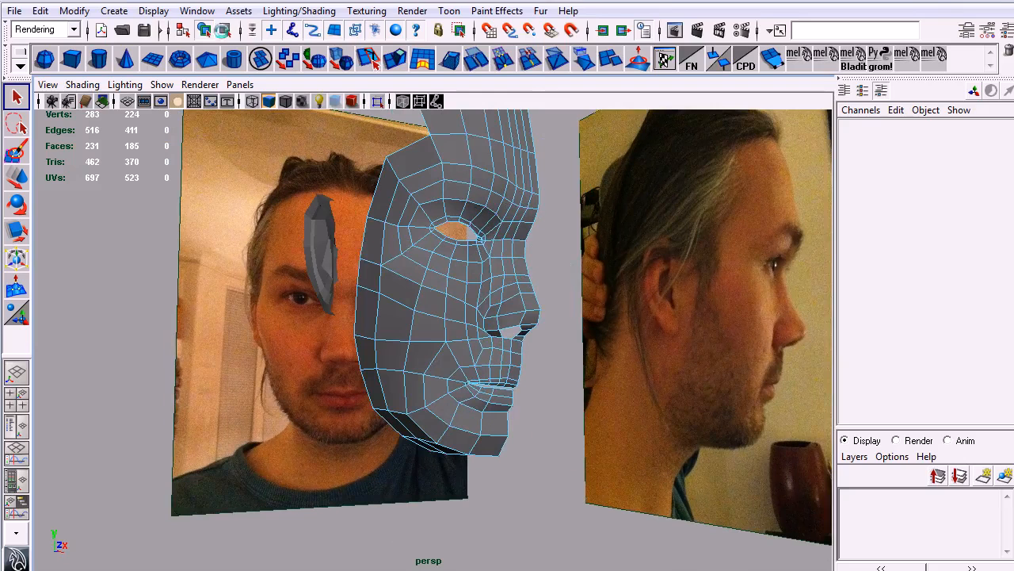
pyautogui.click(226, 30)
pyautogui.press('F8')
pyautogui.click(164, 367)
pyautogui.keyDown('alt'); pyautogui.moveTo(164, 367); pyautogui.dragTo(417, 367); pyautogui.keyUp('alt')
pyautogui.keyDown('alt'); pyautogui.moveTo(417, 366); pyautogui.dragTo(476, 304, button='right'); pyautogui.keyUp('alt')
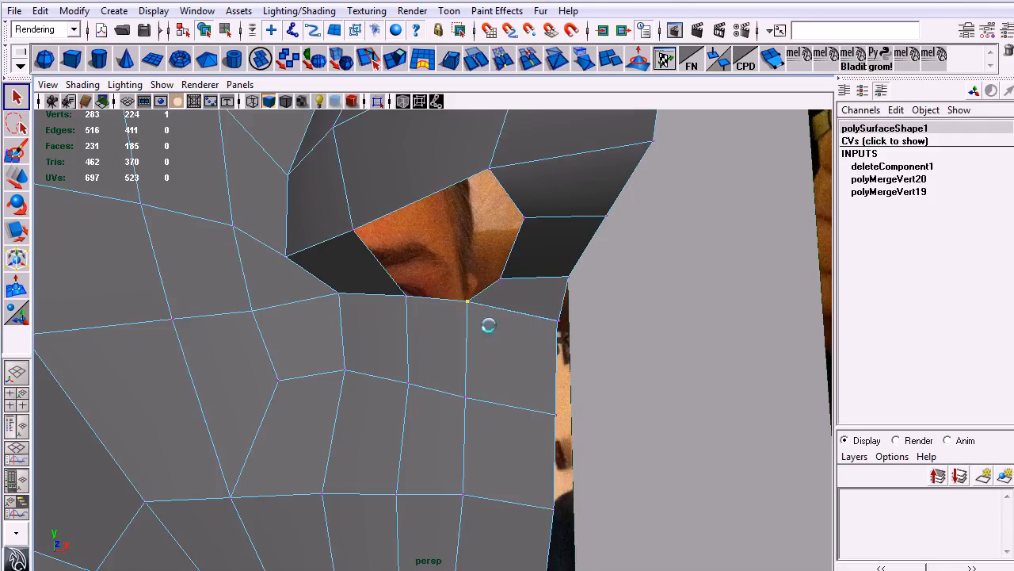
pyautogui.moveTo(546, 334); pyautogui.dragTo(564, 304)
pyautogui.press('g')
# Step: Cut a new edge with the Split Polygon tool through the face at the outer base of the nostril
pyautogui.keyDown('alt'); pyautogui.moveTo(652, 323); pyautogui.dragTo(588, 301, button='right'); pyautogui.keyUp('alt')
pyautogui.keyDown('alt'); pyautogui.moveTo(589, 301); pyautogui.dragTo(670, 301); pyautogui.keyUp('alt')
pyautogui.keyDown('alt'); pyautogui.moveTo(671, 302); pyautogui.dragTo(644, 281, button='middle'); pyautogui.keyUp('alt')
pyautogui.keyDown('alt'); pyautogui.moveTo(581, 329); pyautogui.dragTo(572, 363, button='middle'); pyautogui.keyUp('alt')
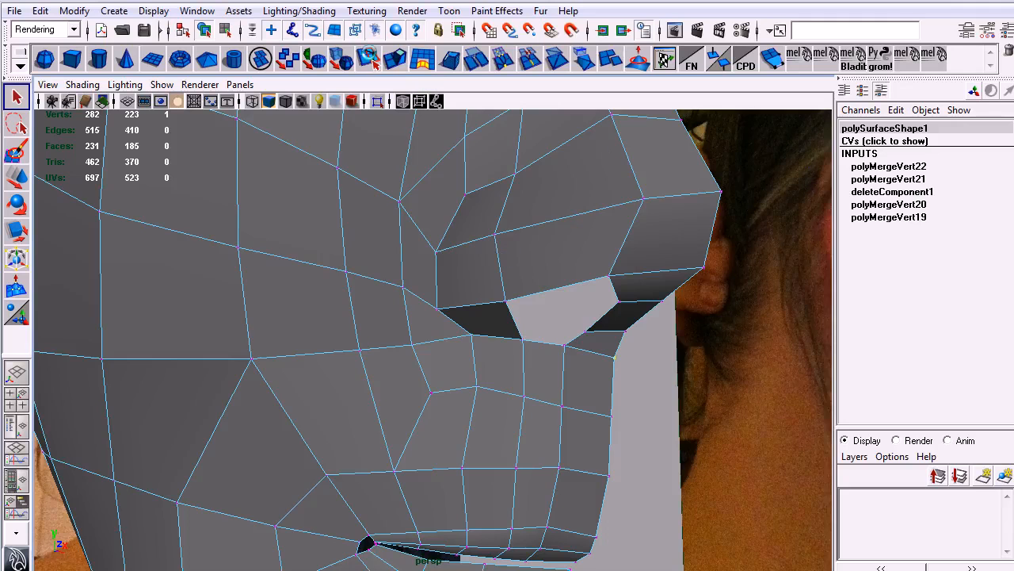
pyautogui.click(368, 57)
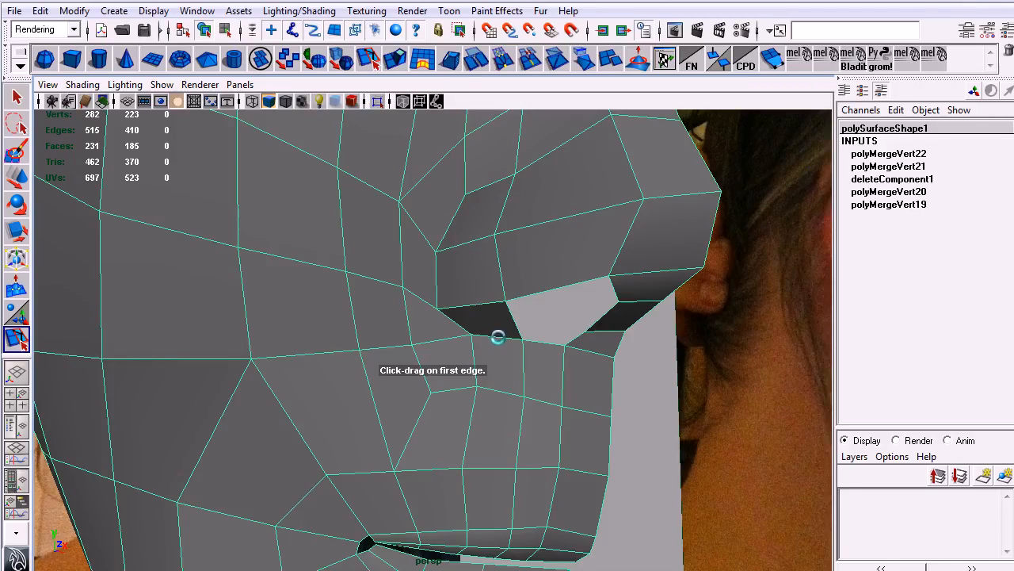
pyautogui.click(498, 337)
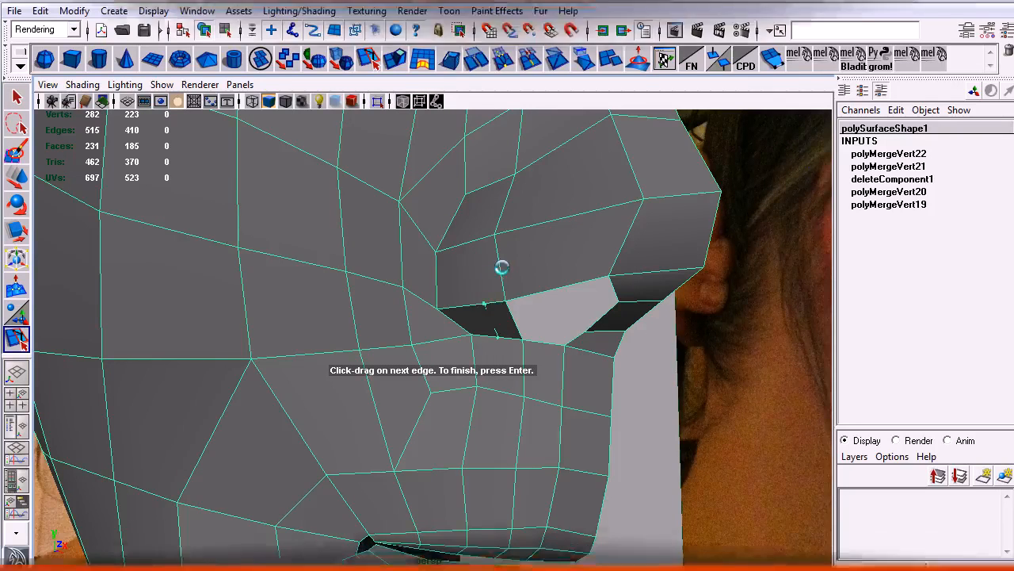